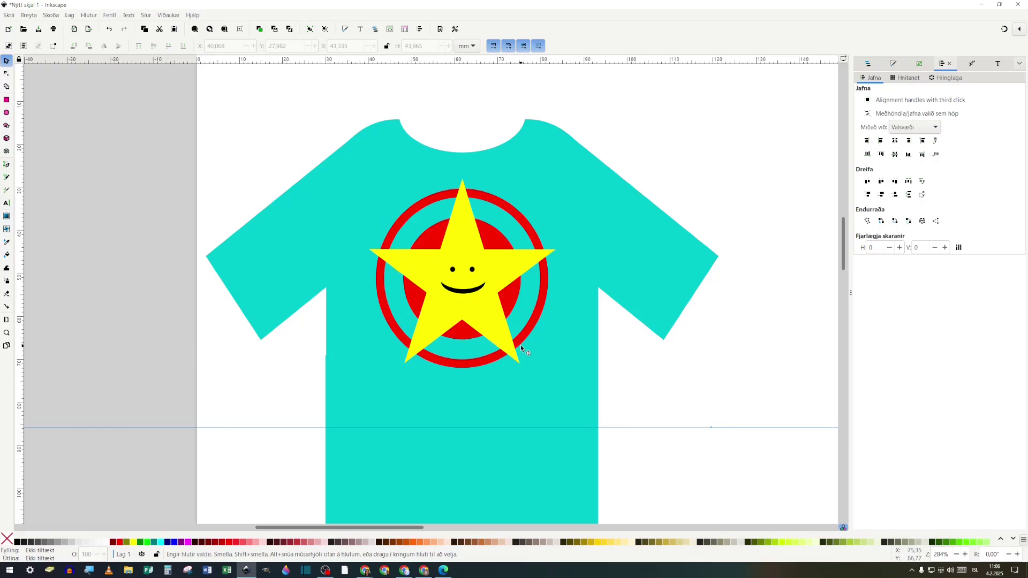
Draw a circle about 64 mm in diameter on the empty page area beside the T-shirt
scroll(520, 344, "down", 2)
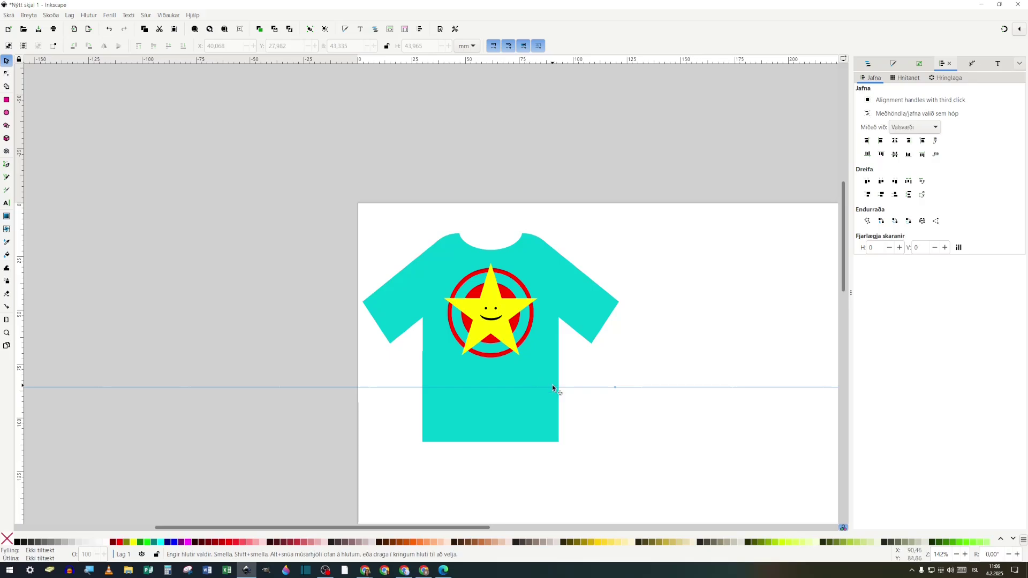
left_click_drag(552, 387, 195, 207)
left_click(6, 112)
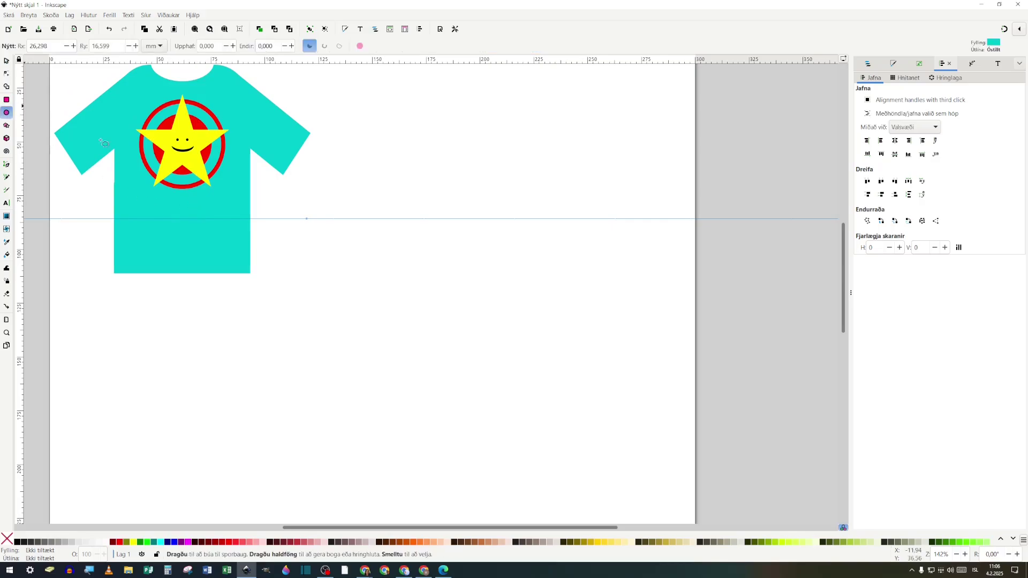
left_click_drag(414, 245, 525, 346)
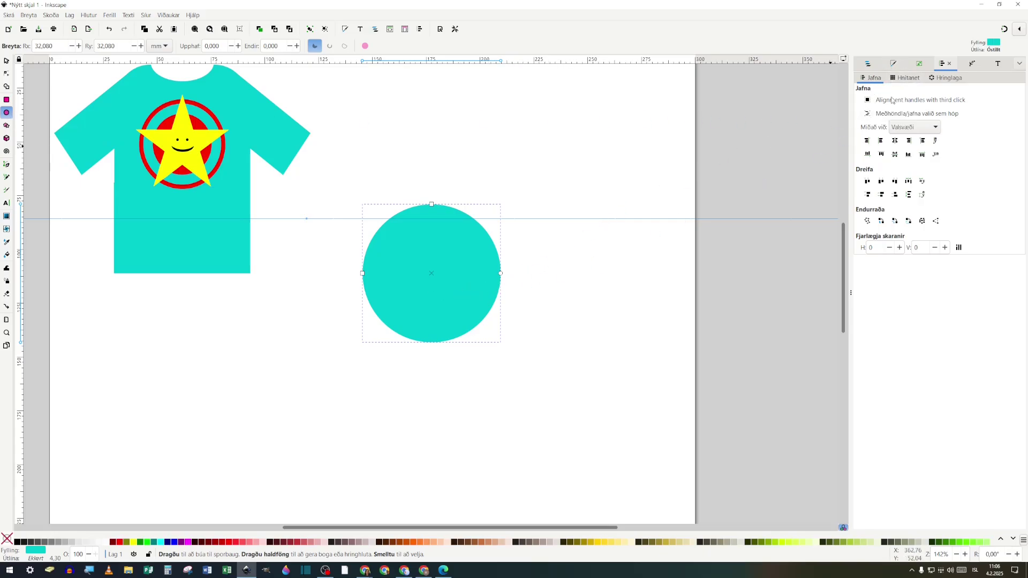
Fill the circle with solid red (ff0000) and shrink it about its centre to about 47 mm
left_click(893, 63)
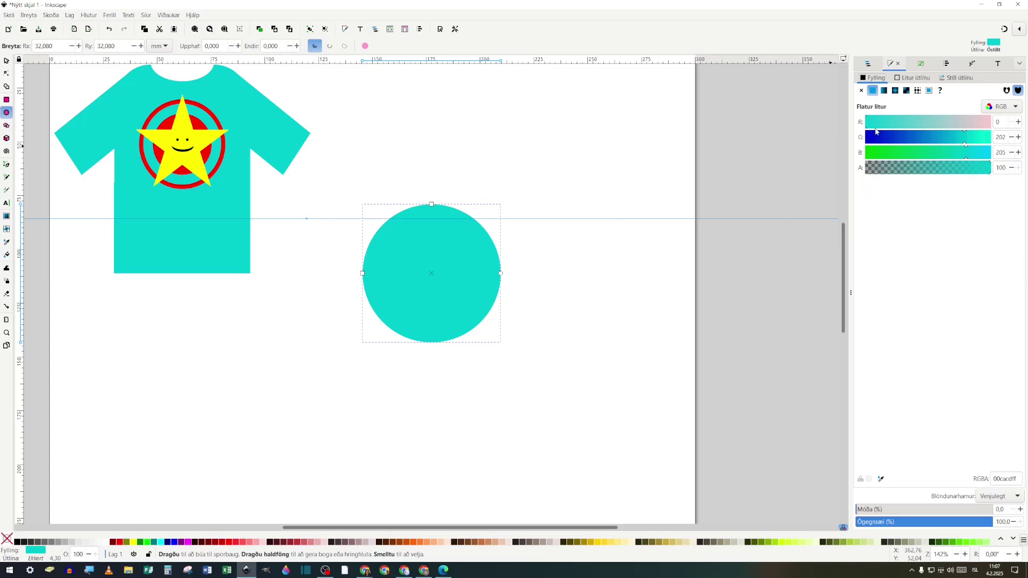
left_click(868, 138)
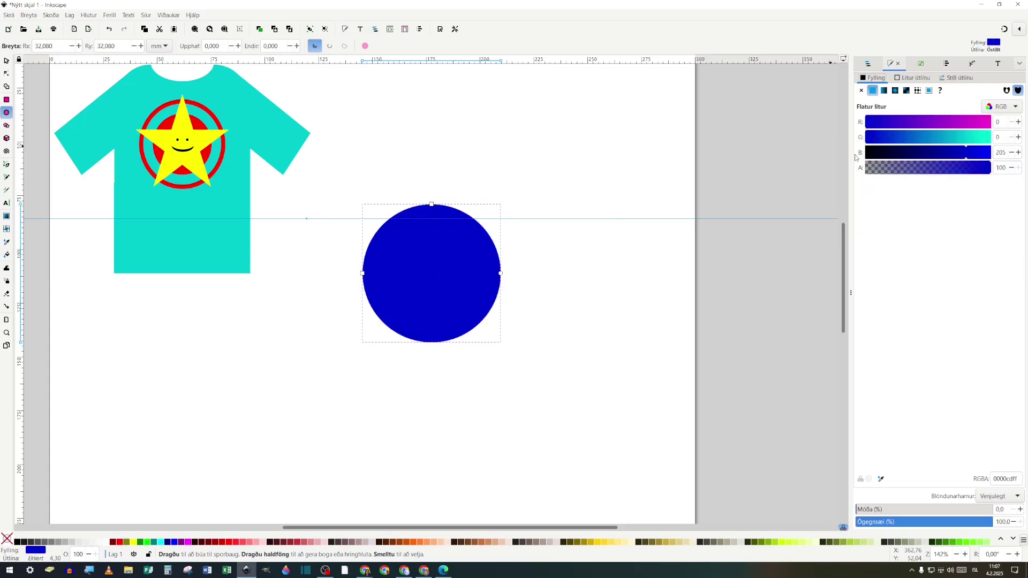
left_click(866, 153)
left_click(990, 122)
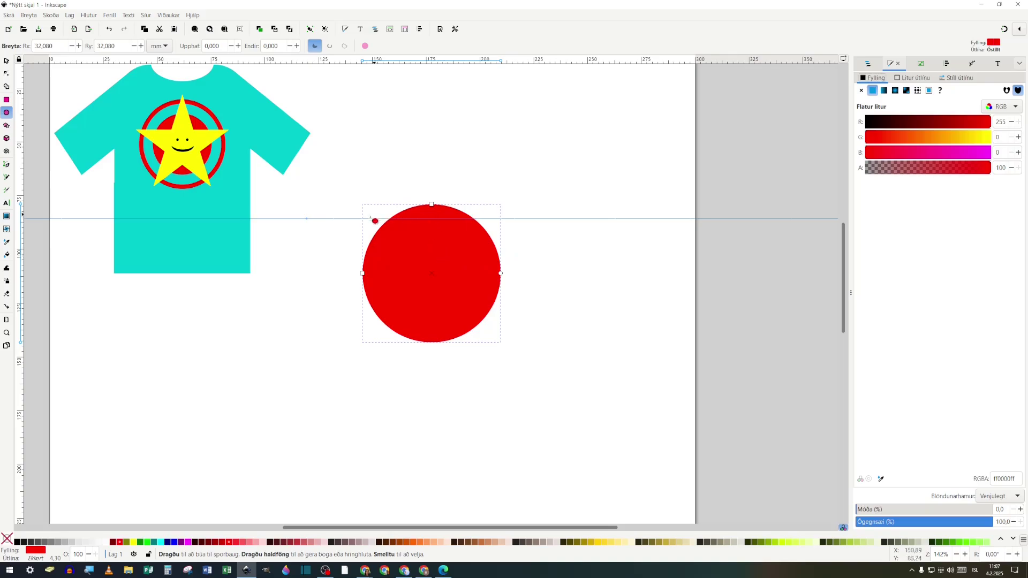
key("s")
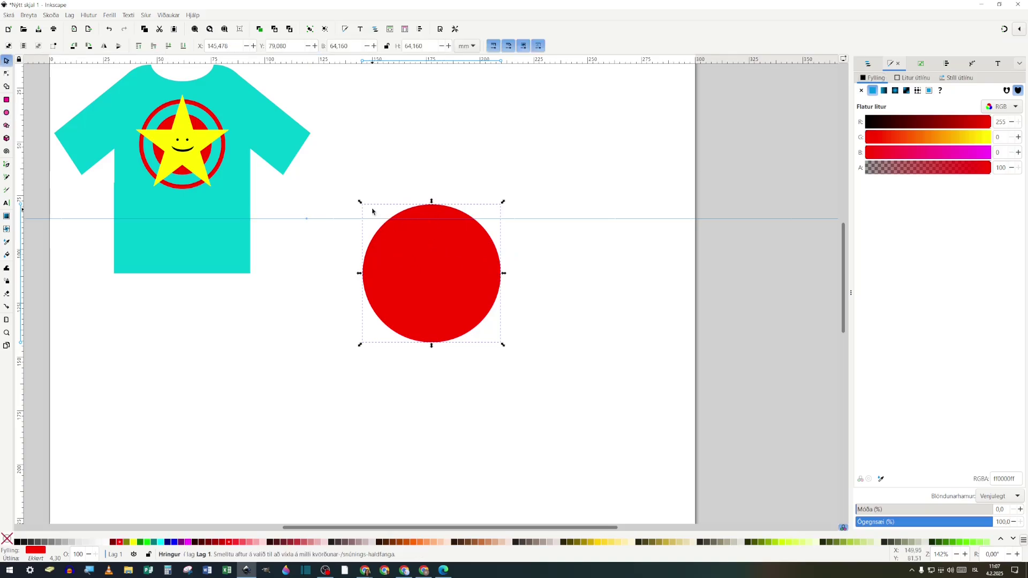
left_click_drag(362, 204, 380, 215)
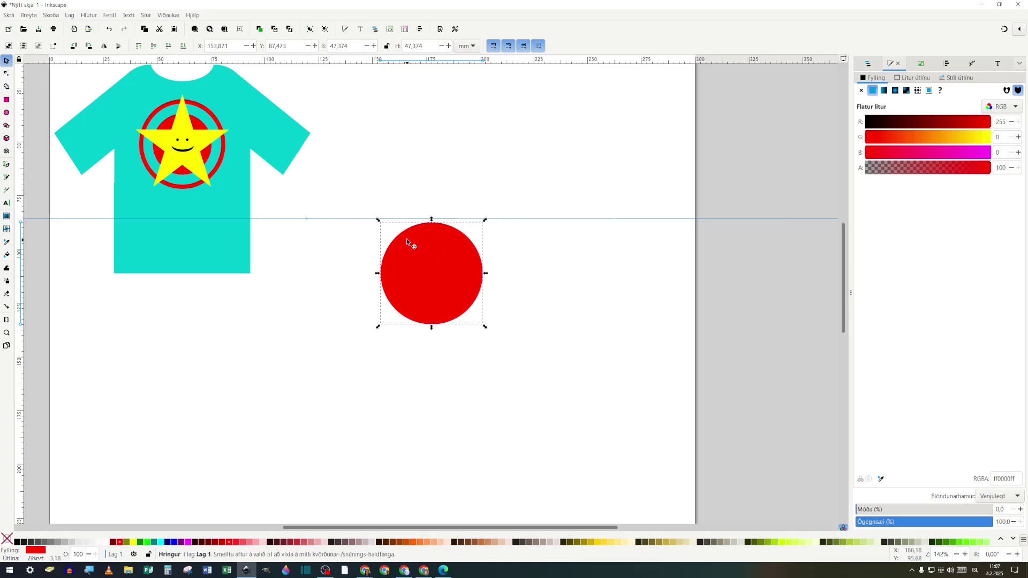
Create a larger concentric copy of the red circle with no fill and a red outline, about 70 mm across
left_click_drag(380, 221, 362, 197)
left_click(861, 90)
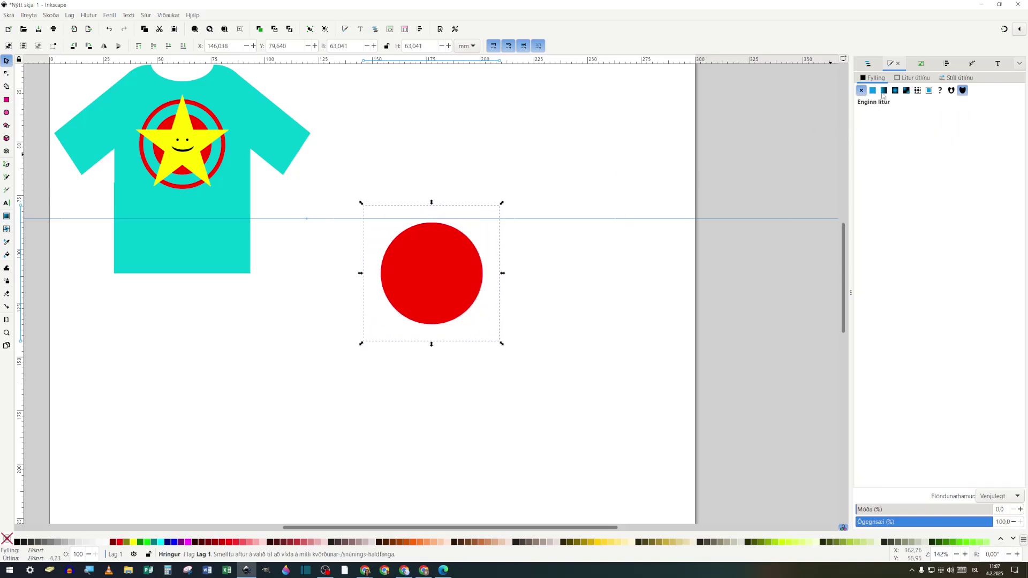
left_click(905, 78)
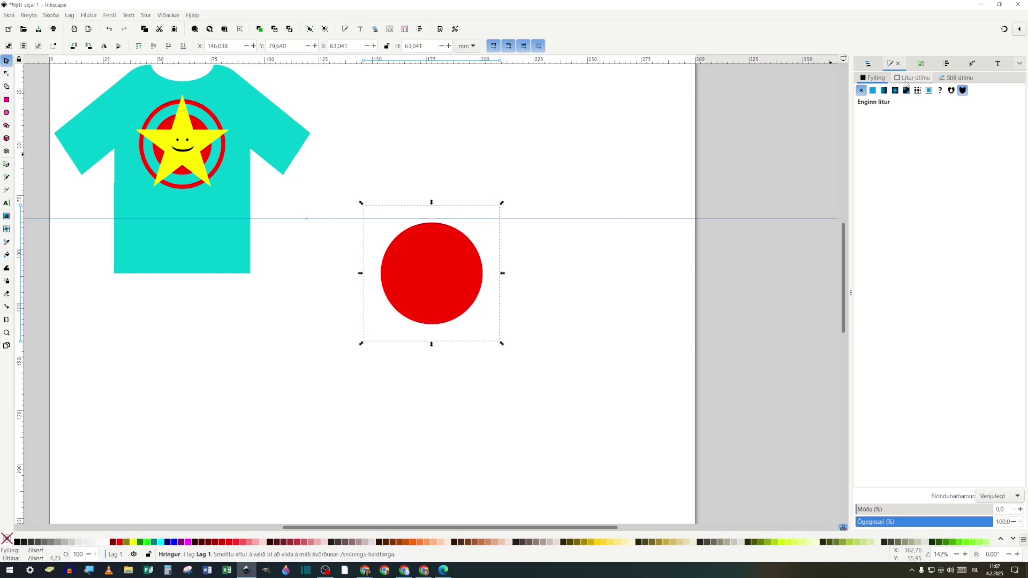
left_click(872, 90)
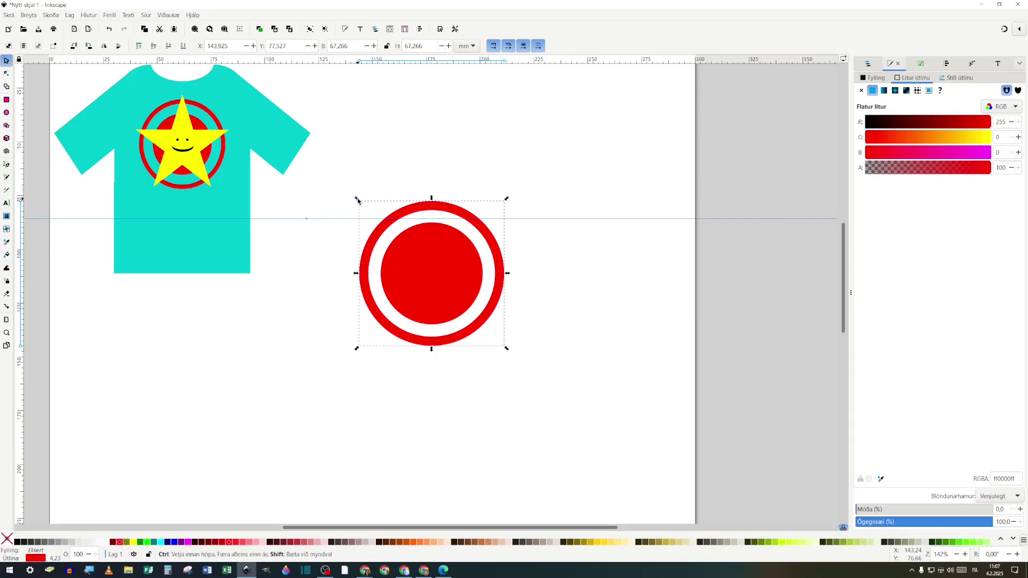
left_click_drag(357, 200, 356, 199)
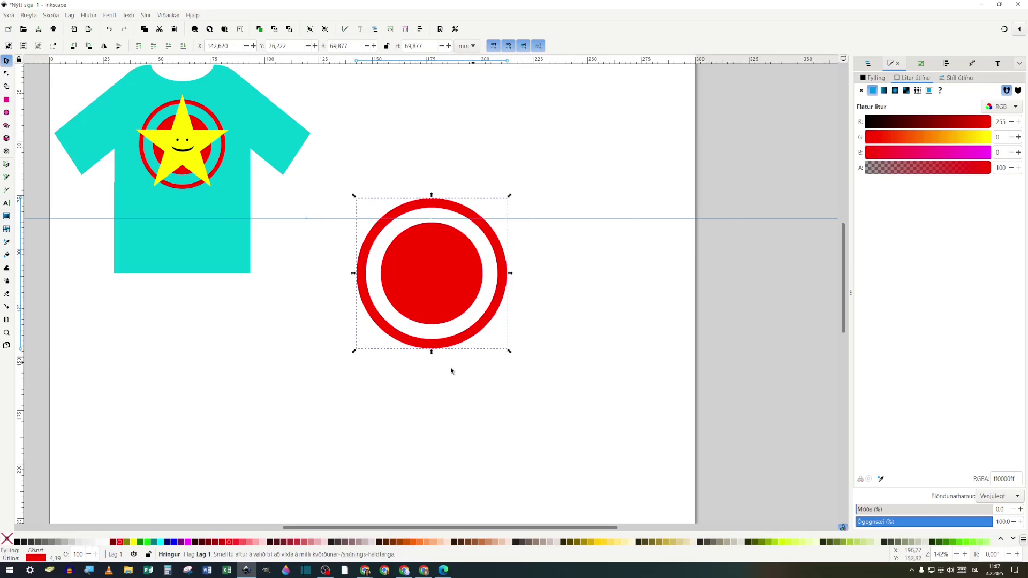
Inspect the circles in the outline display mode and return to the normal display
left_click(51, 15)
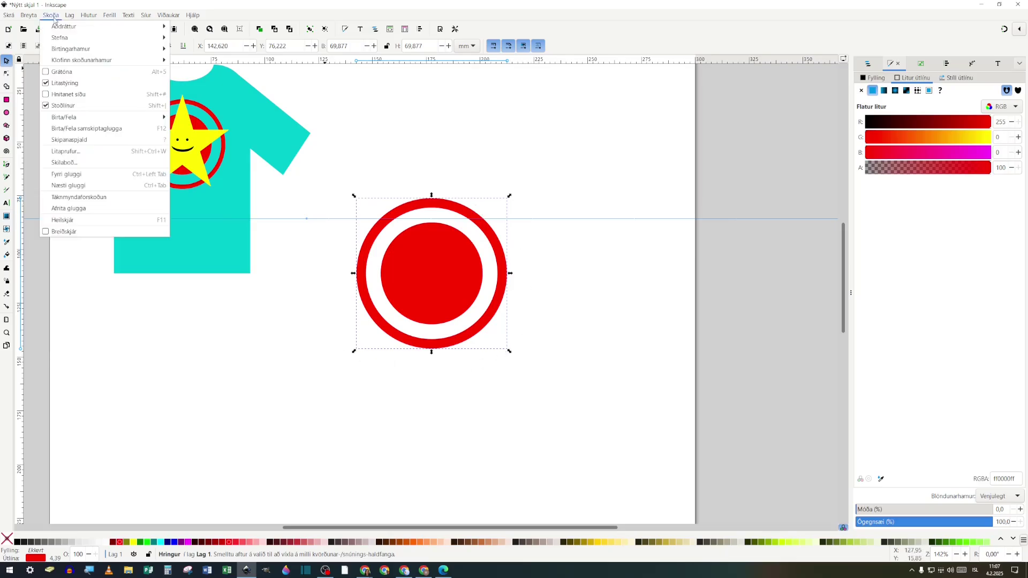
mouse_move(72, 48)
left_click(193, 60)
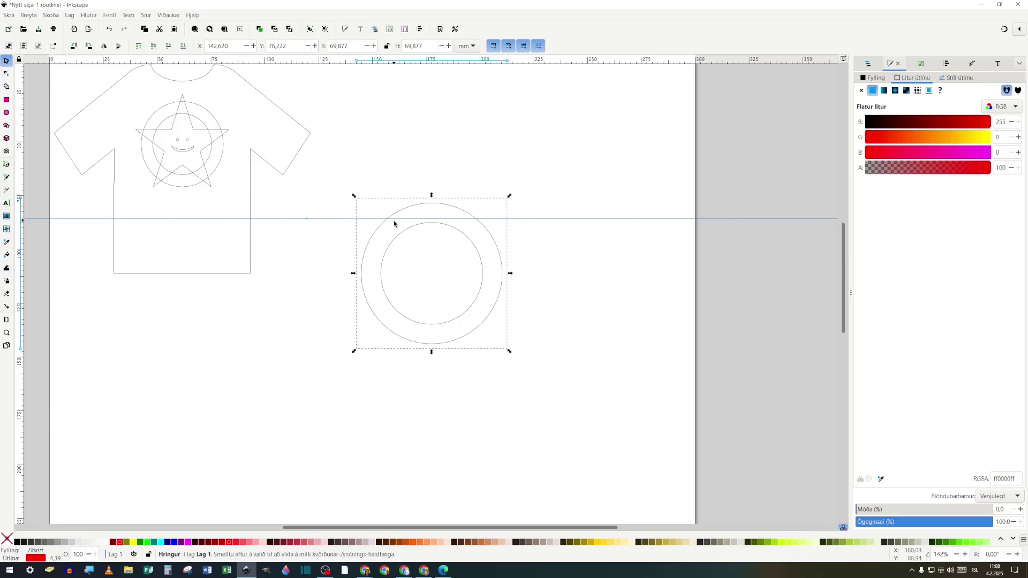
left_click(51, 15)
mouse_move(66, 50)
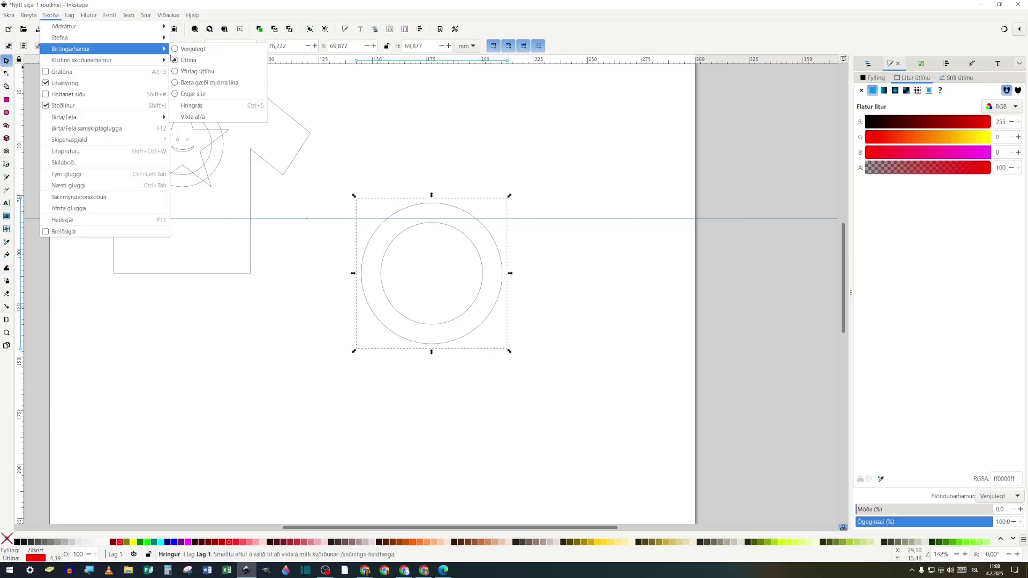
left_click(198, 49)
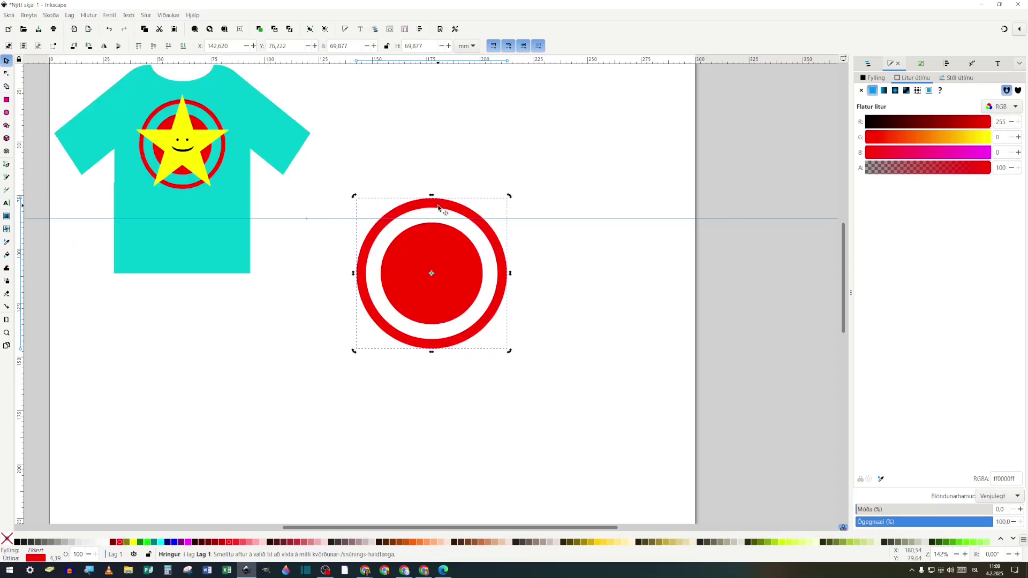
Convert the outer ring's stroke to a path and check its contours in the outline display mode
left_click(109, 16)
left_click(122, 38)
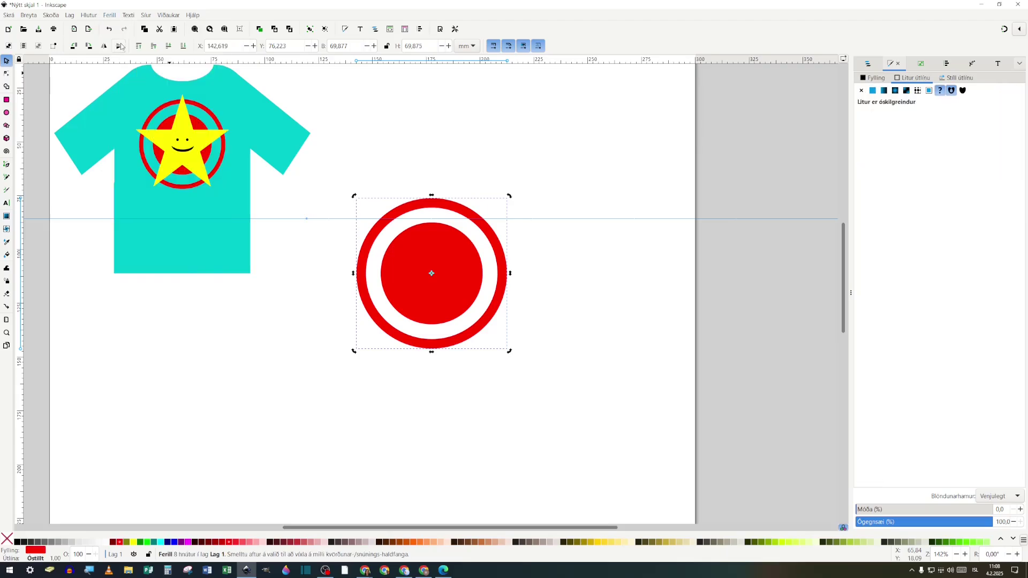
left_click(51, 16)
mouse_move(57, 49)
left_click(188, 60)
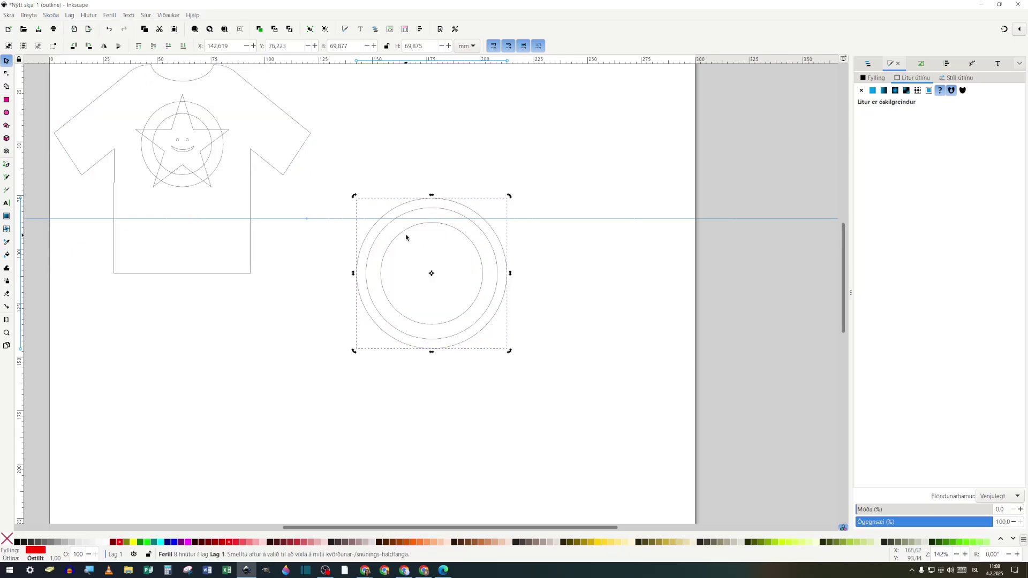
left_click(51, 15)
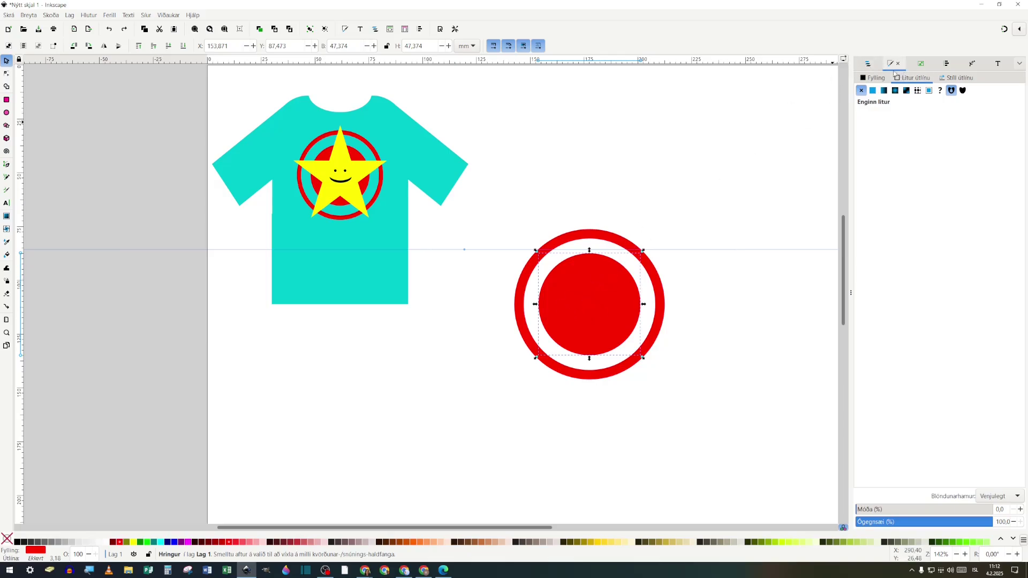
Show the list of the document's layers and objects
left_click(868, 65)
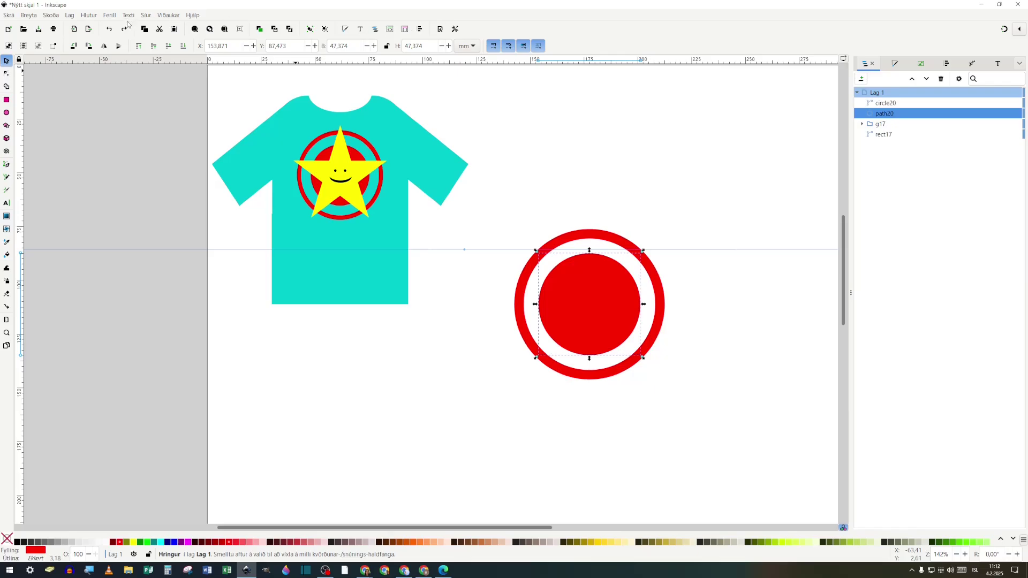
left_click(69, 15)
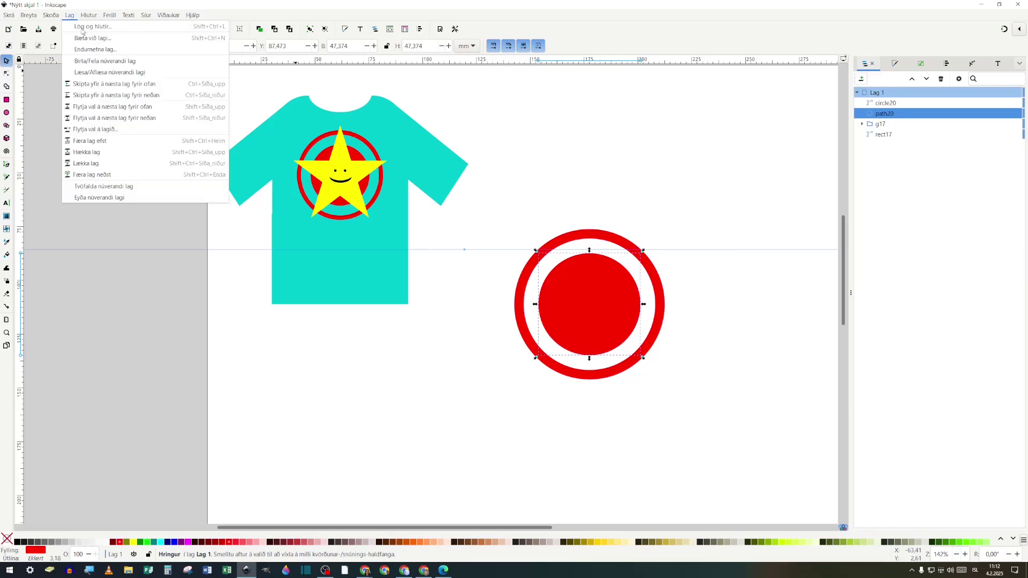
left_click(89, 27)
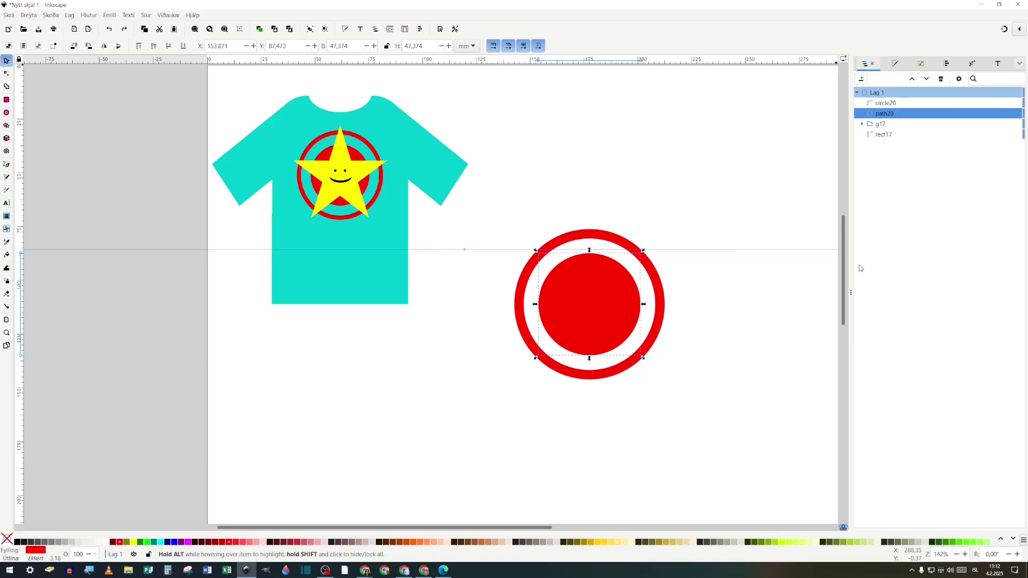
Try hiding and showing the layer Lag 1, as well as locking and unlocking it
left_click(878, 94)
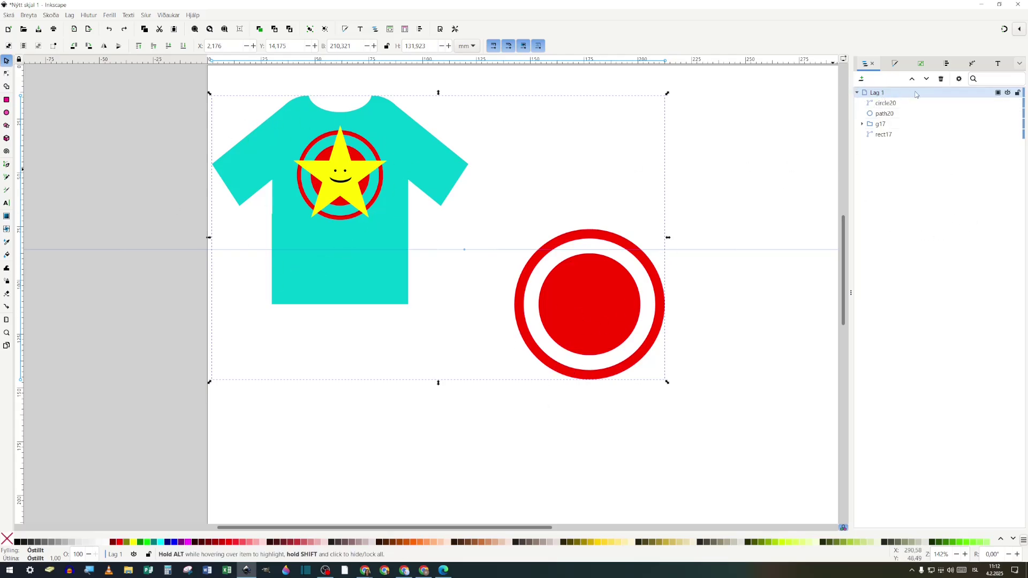
left_click(1008, 93)
left_click(1007, 93)
left_click(1018, 94)
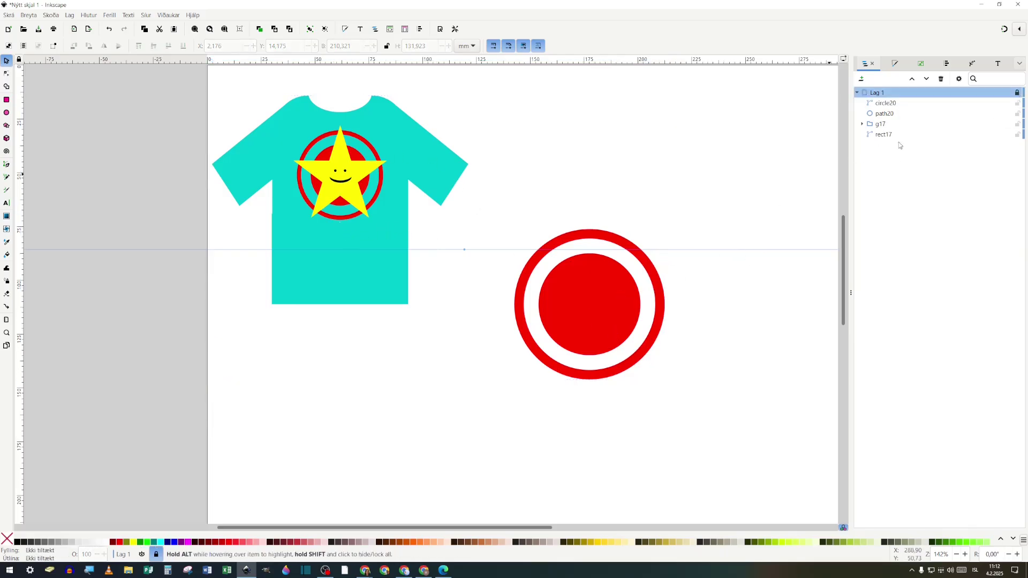
left_click(880, 93)
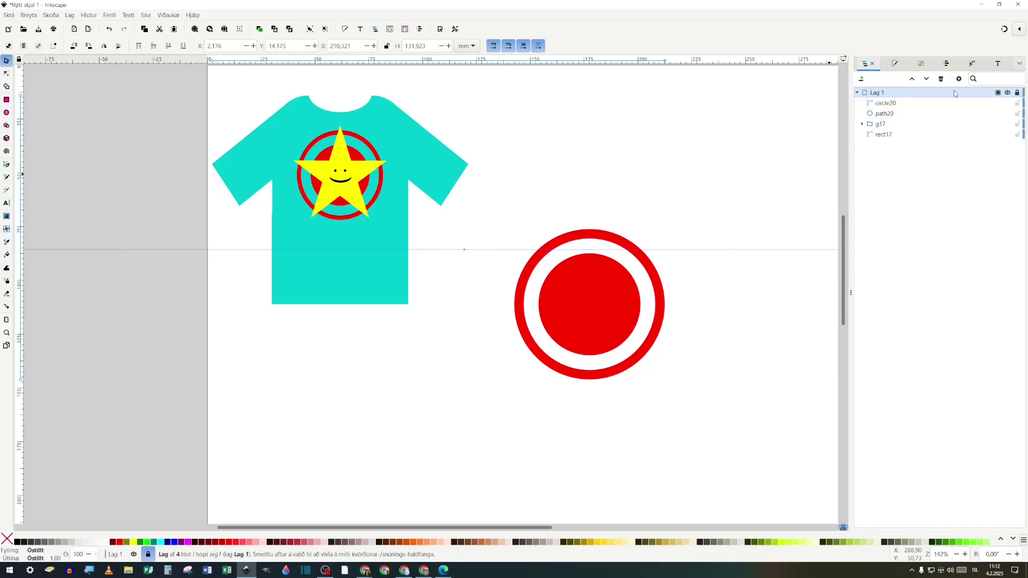
left_click(1017, 93)
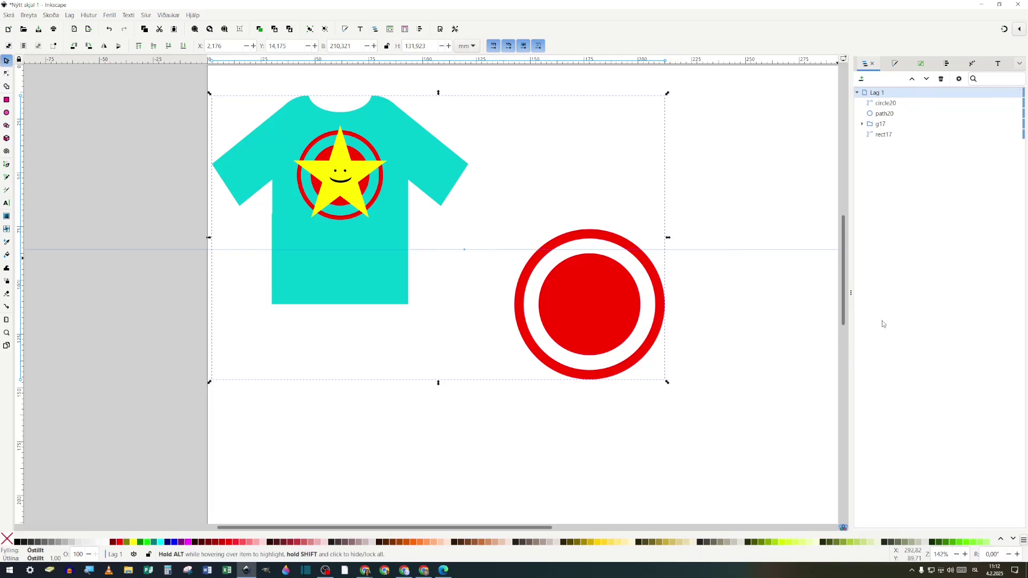
Add a new layer named Gulur above the current layer
left_click(862, 79)
type("Gulur")
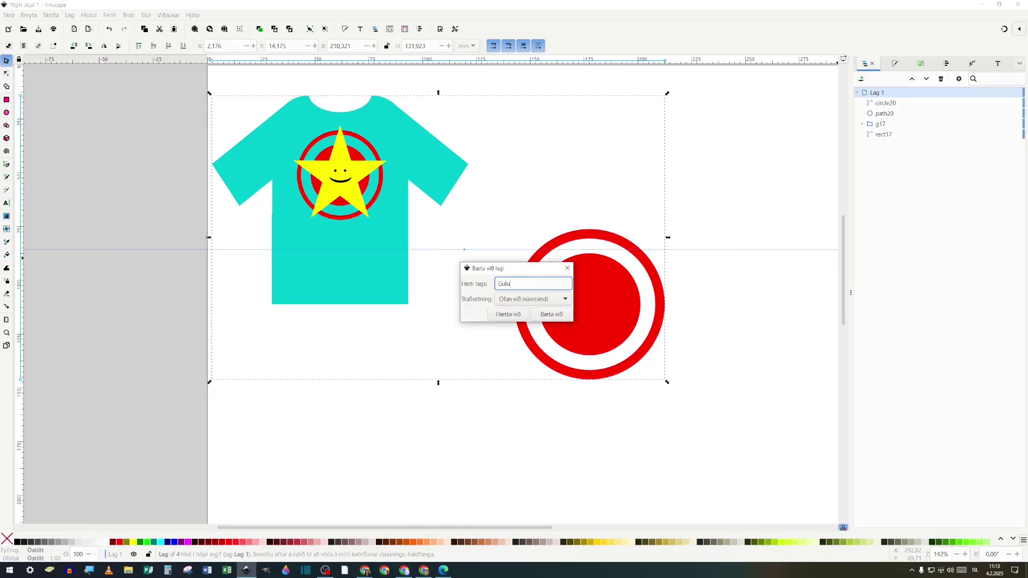
left_click(552, 315)
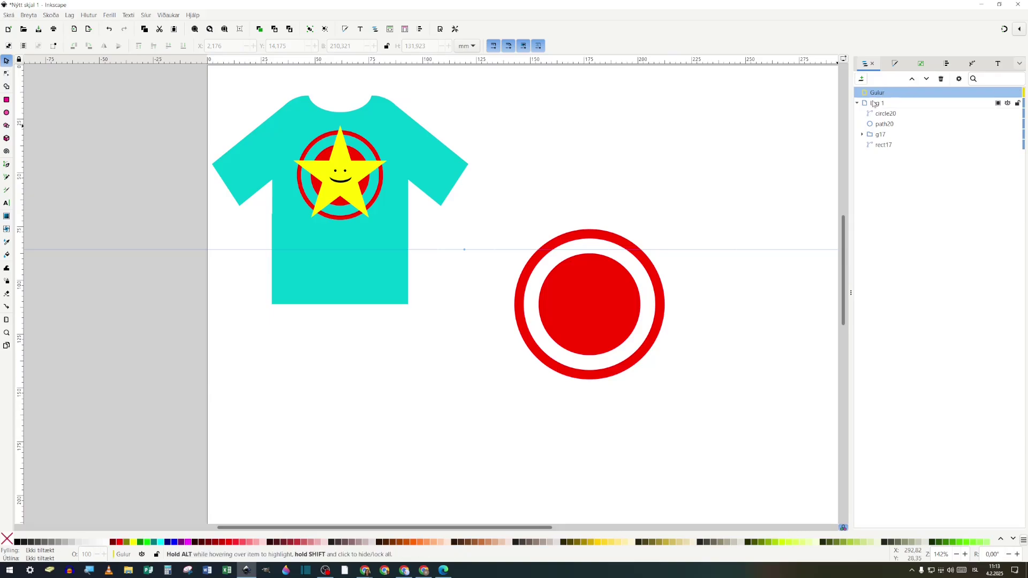
Rename the layer Lag 1 to Rauður and collapse its object list
double_click(874, 103)
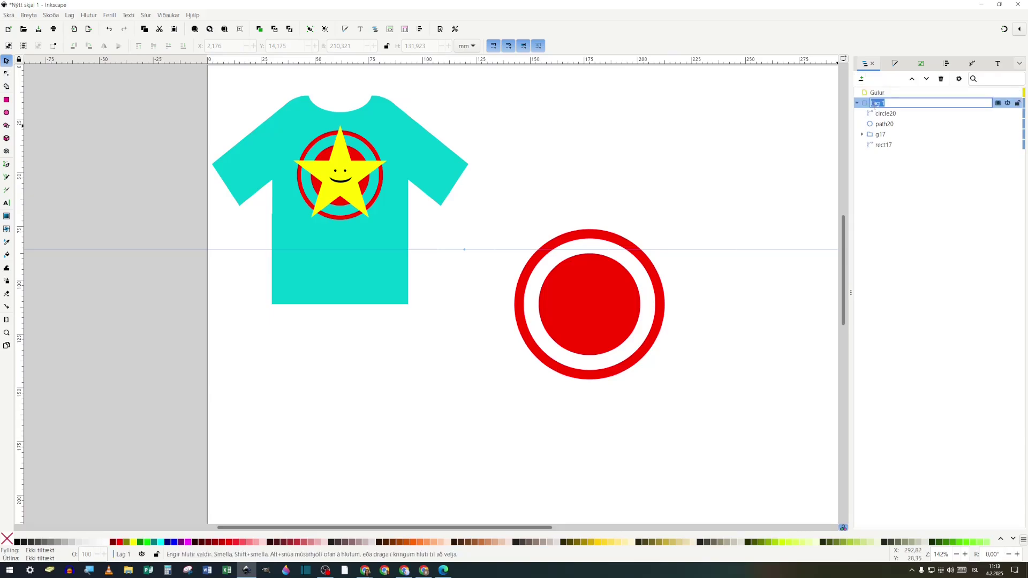
type("Rauður")
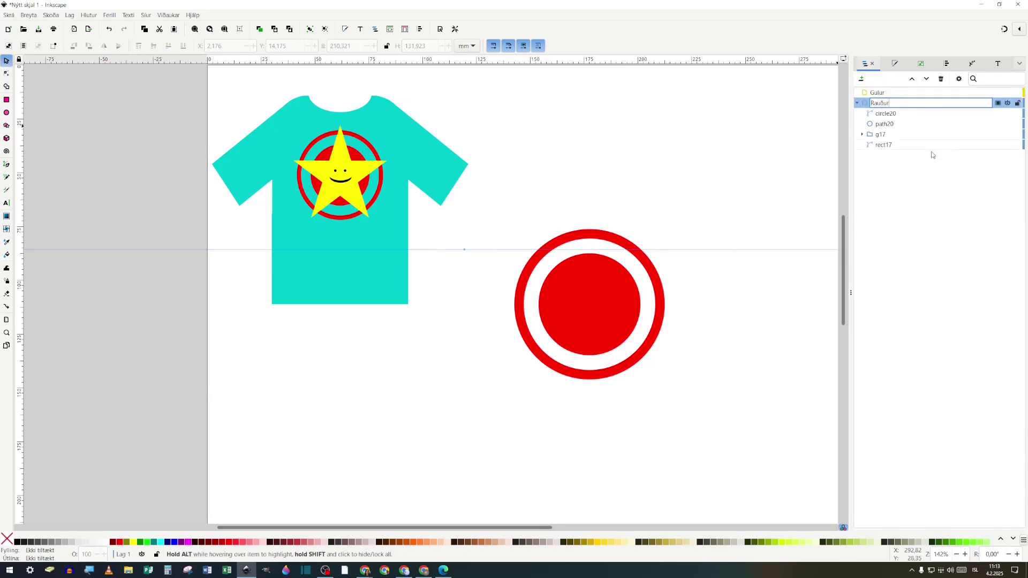
key("Return")
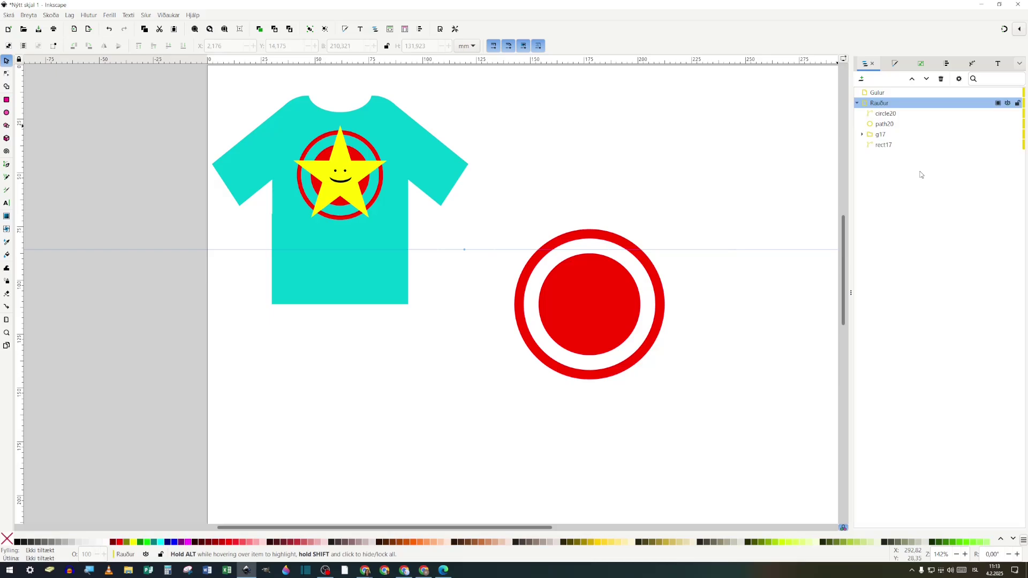
left_click(857, 103)
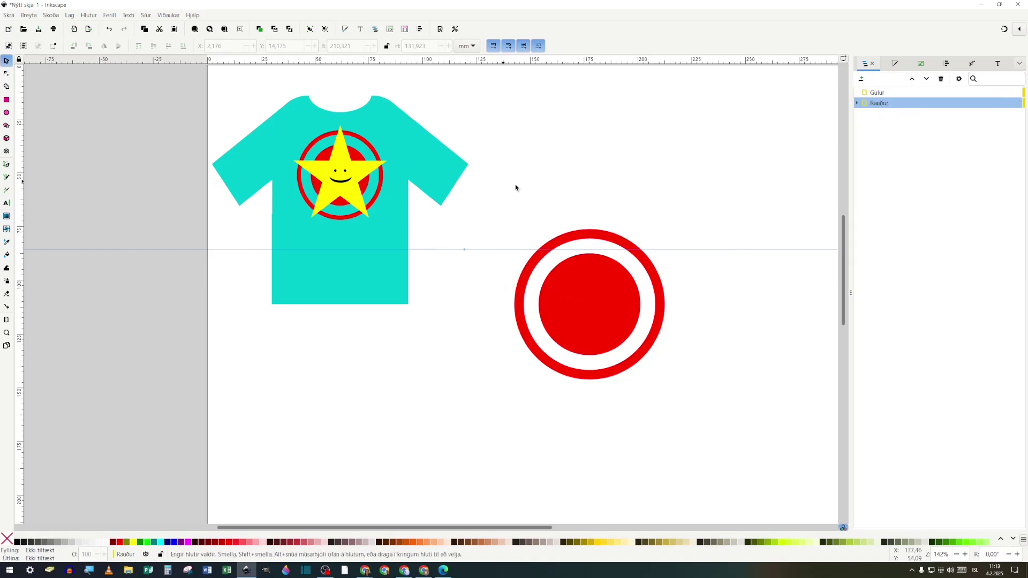
Draw a five-pointed star about 109 mm wide overlapping the red circles and fill it with solid yellow (ffff00)
key("shift+F9")
left_click_drag(527, 241, 620, 321)
left_click(897, 63)
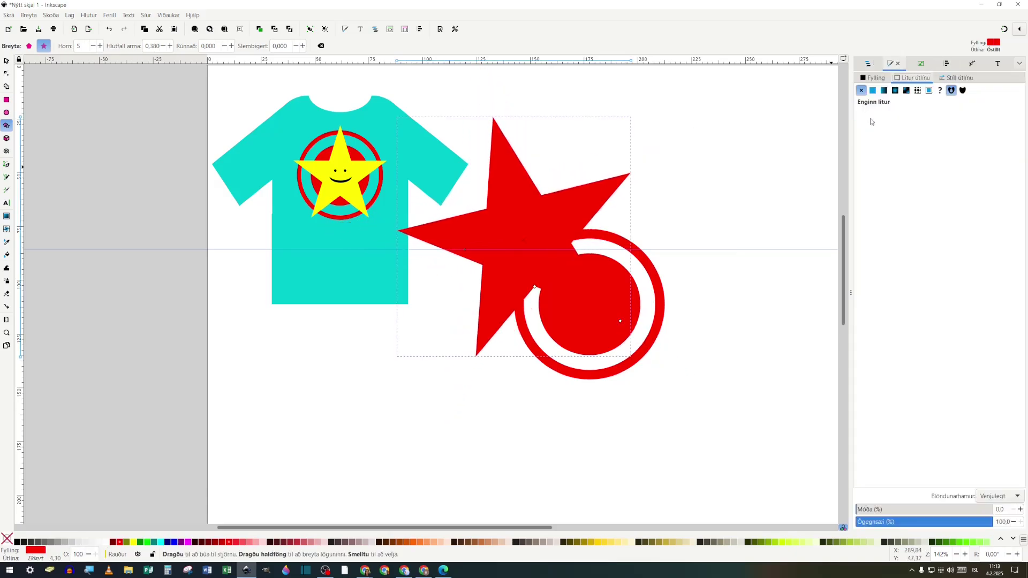
left_click(873, 90)
right_click(1017, 138)
left_click(6, 61)
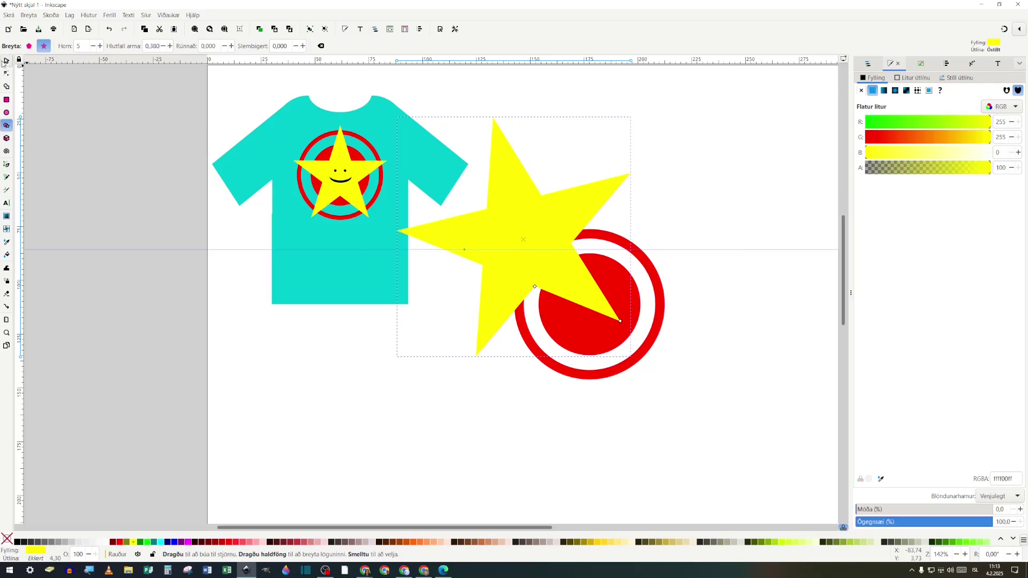
left_click_drag(529, 237, 664, 351)
key("Escape")
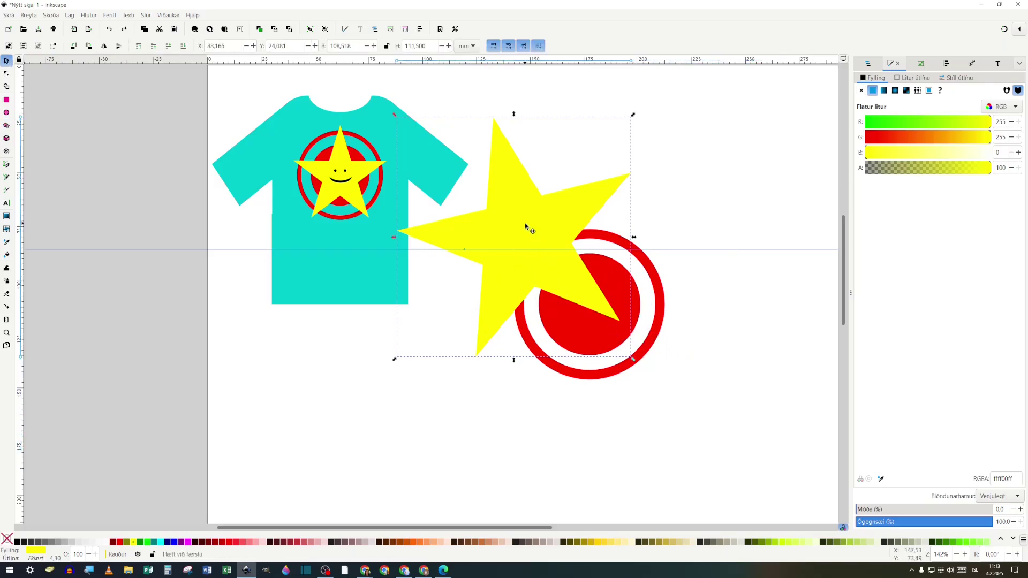
Move the yellow star over the red circles and rotate it so one point faces straight up
left_click_drag(530, 230, 584, 290)
left_click(699, 174)
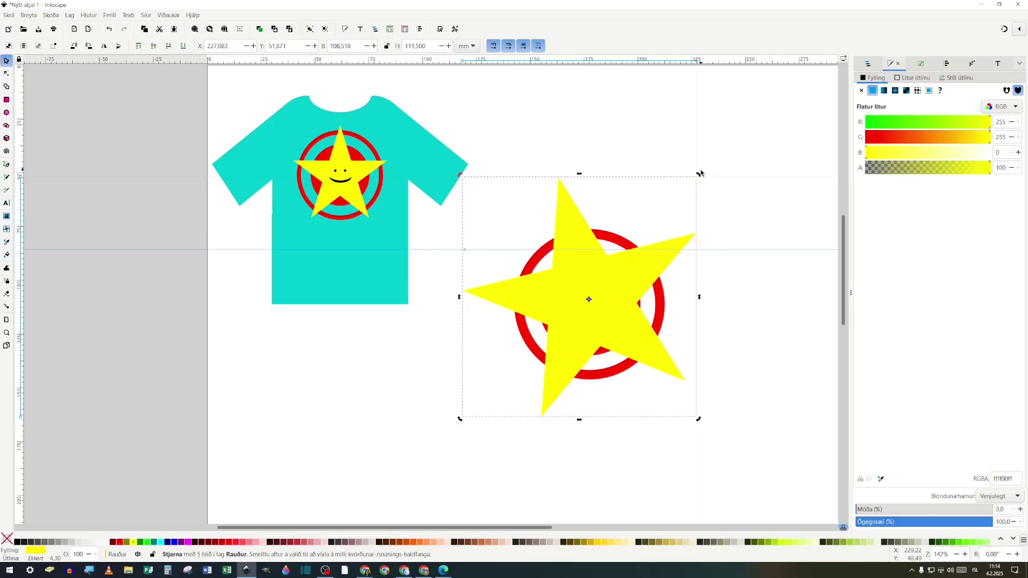
left_click_drag(700, 174, 716, 220)
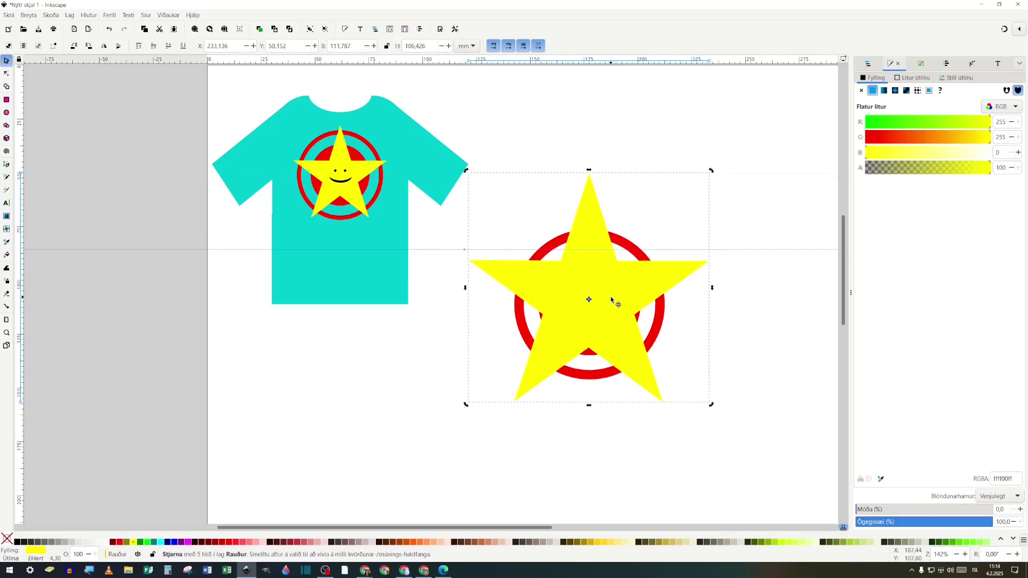
Centre the star on the red circles and scale it down proportionally to about 86 mm wide
left_click_drag(612, 300, 612, 303)
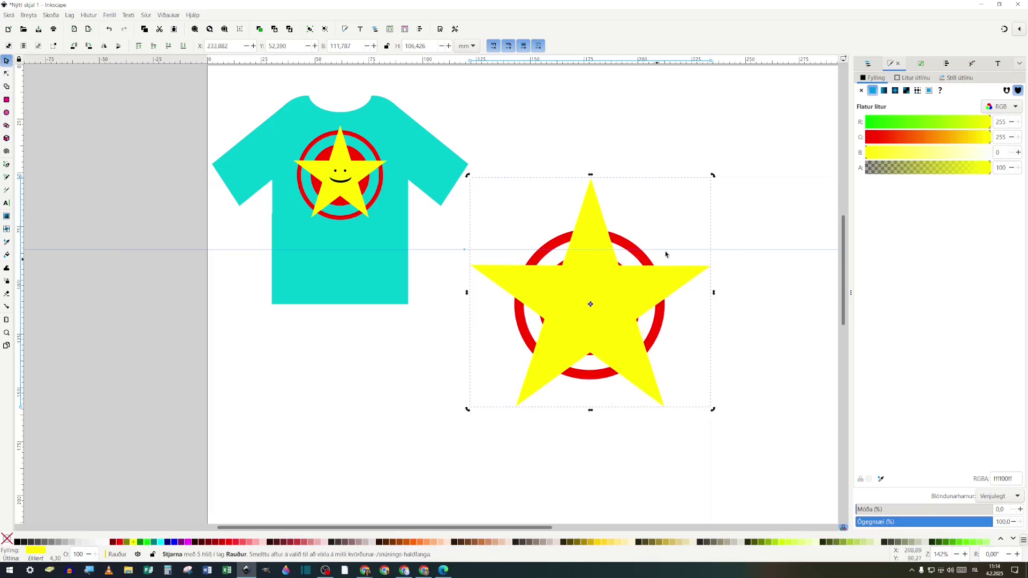
left_click(655, 288)
left_click_drag(714, 179, 696, 209)
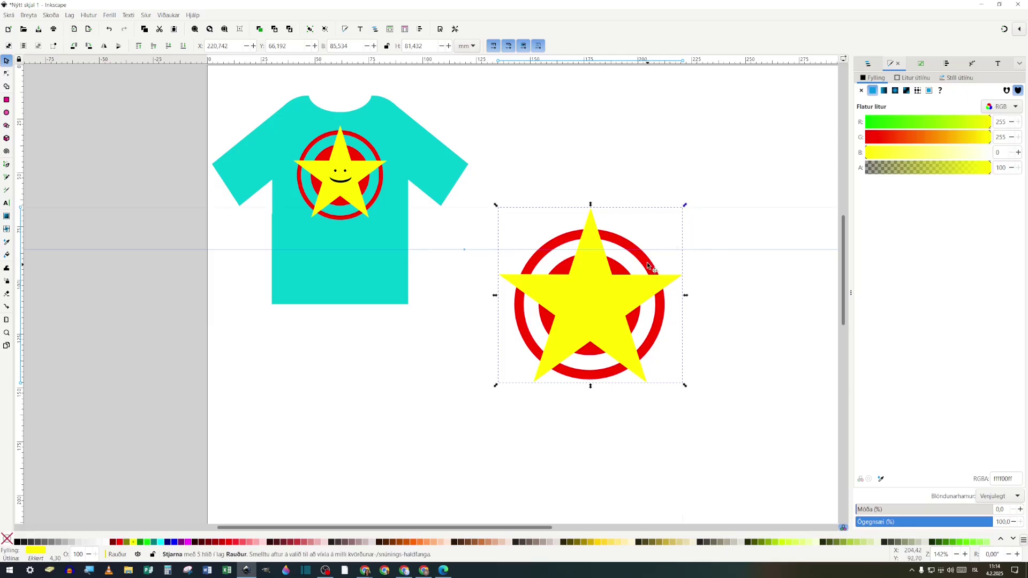
Move the star from the layer Rauður into the layer Gulur and toggle Gulur's visibility to check it
key("ctrl+shift+l")
left_click(587, 307, "alt")
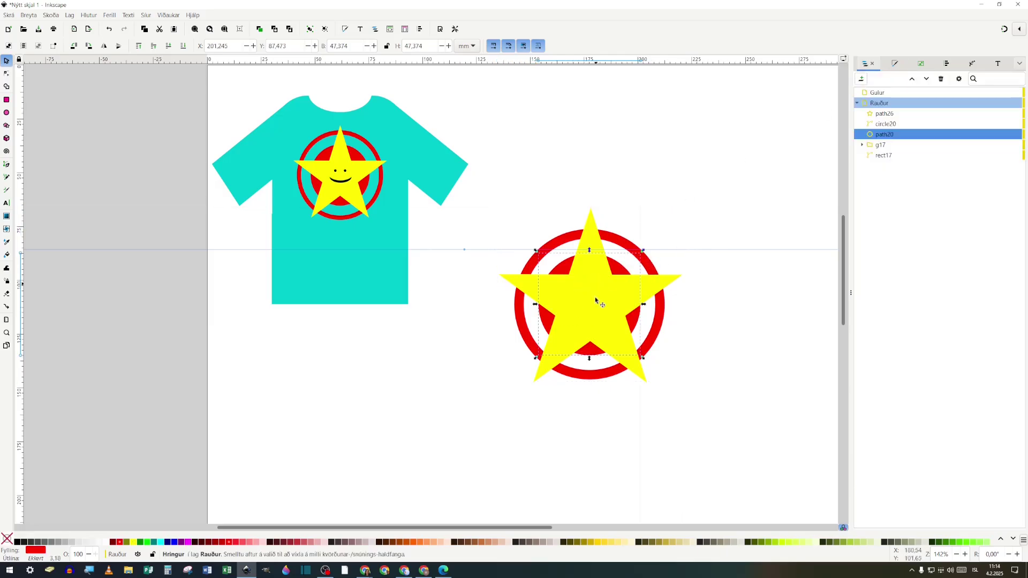
left_click(882, 94)
left_click(1008, 94)
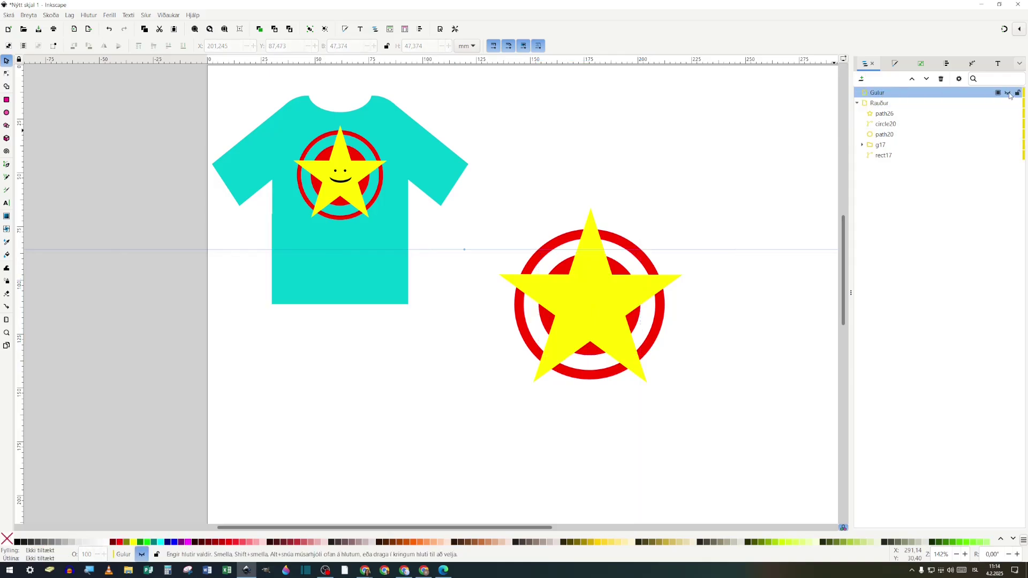
left_click(879, 103)
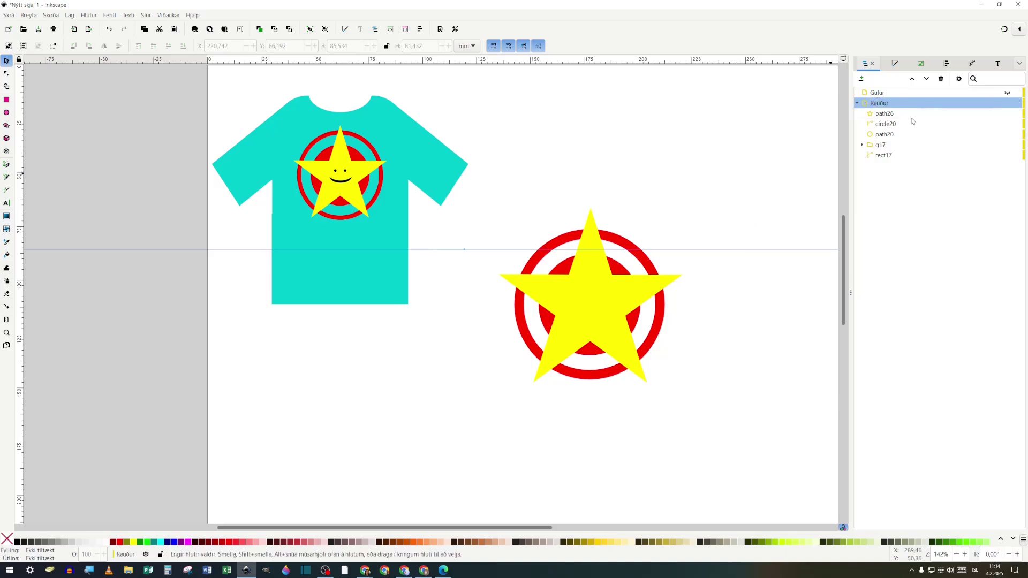
left_click_drag(880, 117, 883, 95)
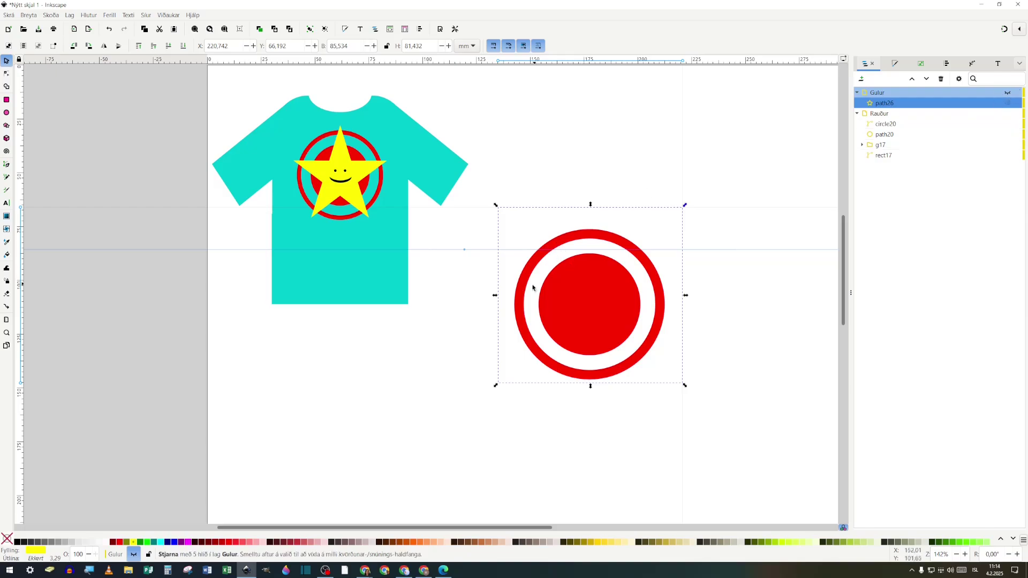
left_click(1008, 93)
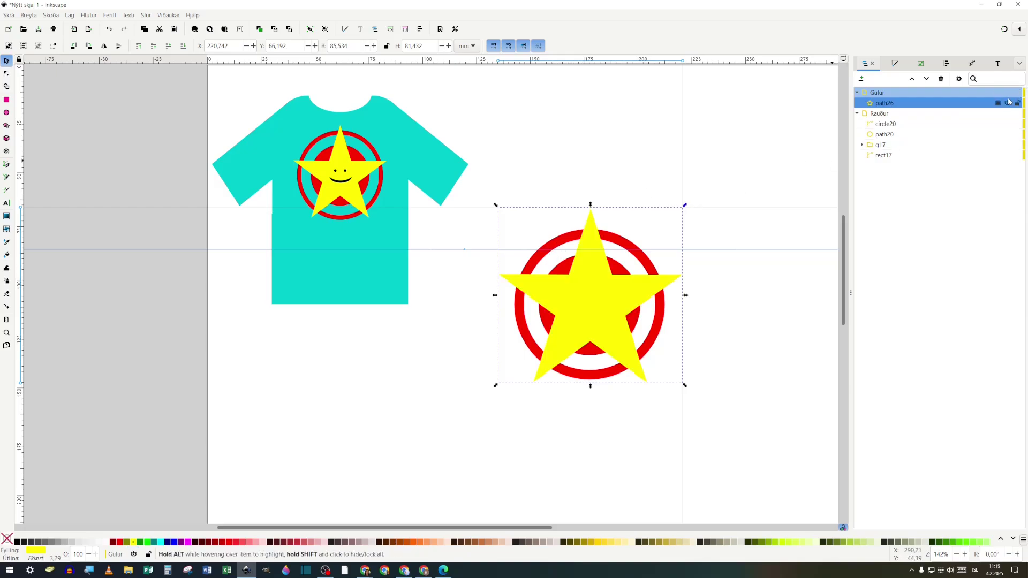
left_click(1007, 93)
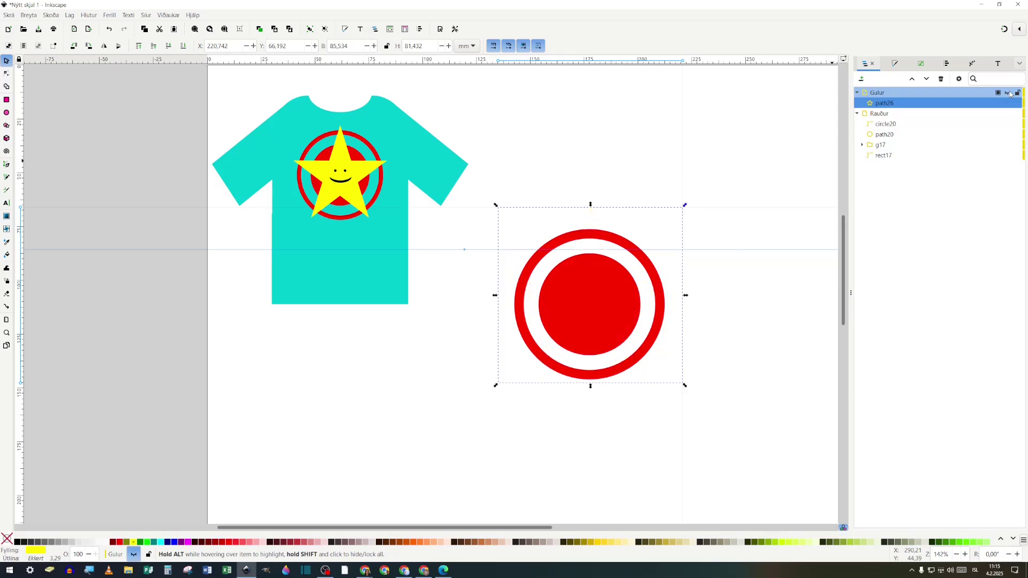
left_click(1007, 93)
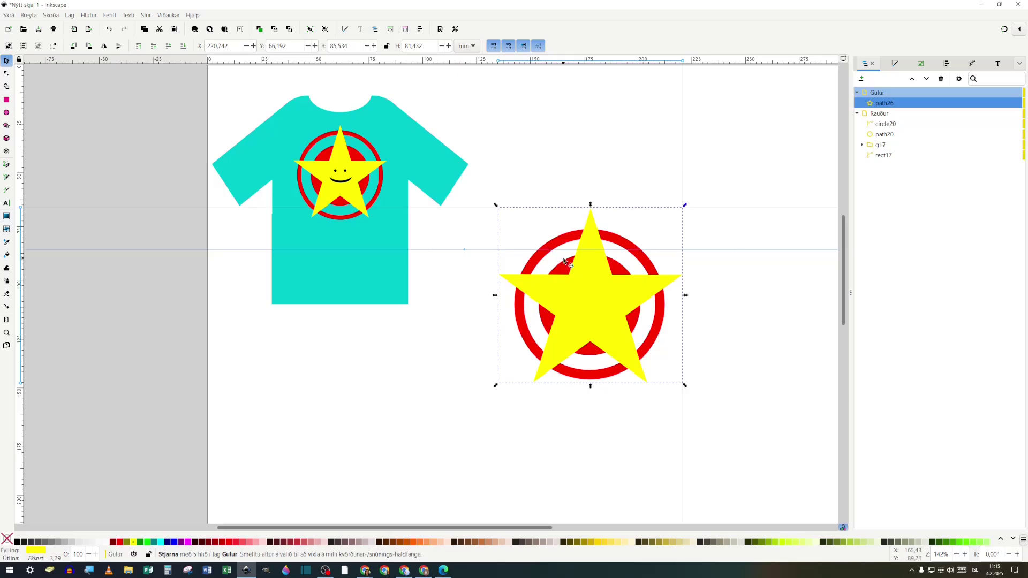
On the layer Rauður, draw a square about 2.6 mm wide between the red circles and fill it with red (ff0000)
left_click(886, 118)
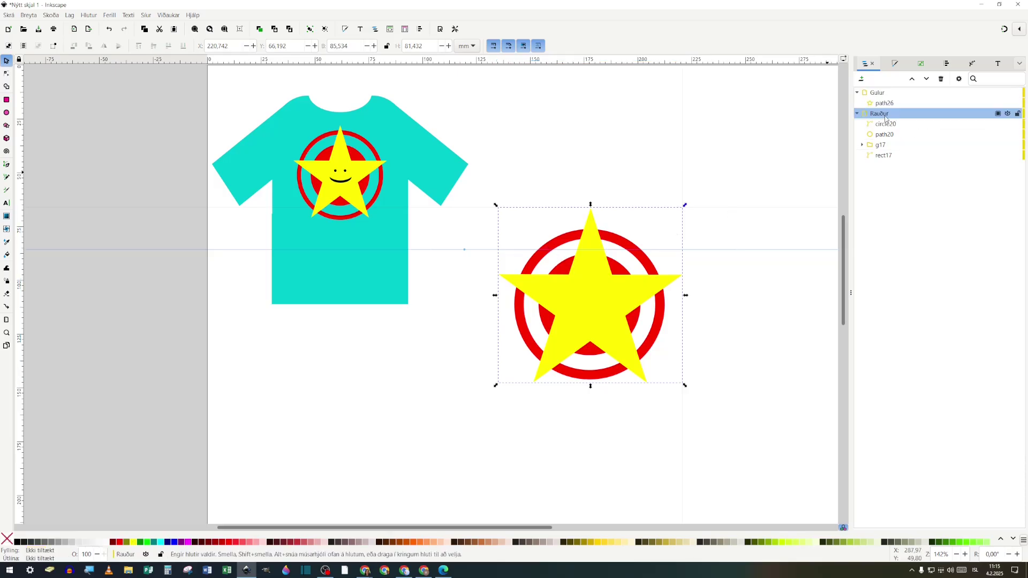
left_click(7, 100)
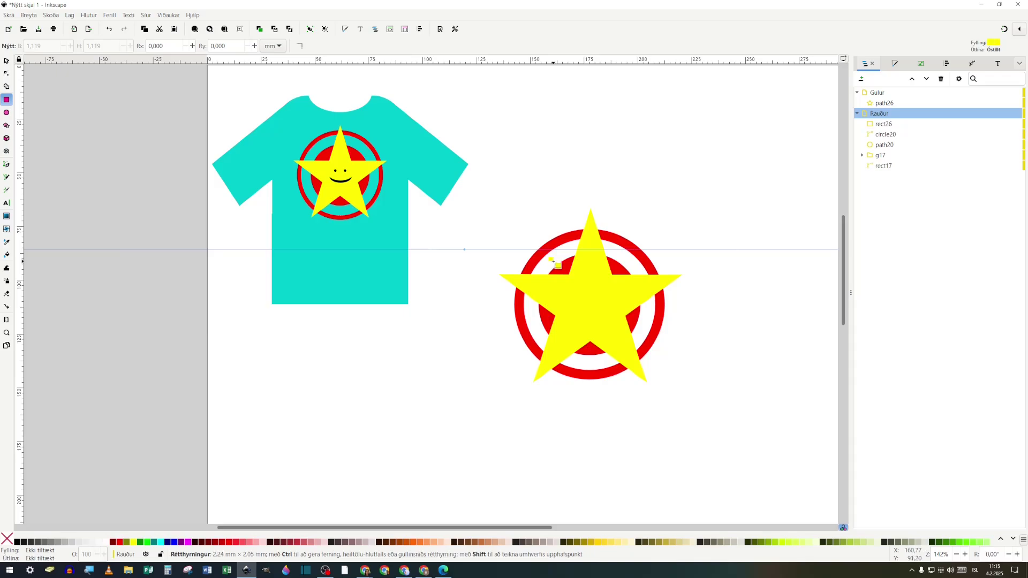
left_click_drag(543, 252, 552, 260)
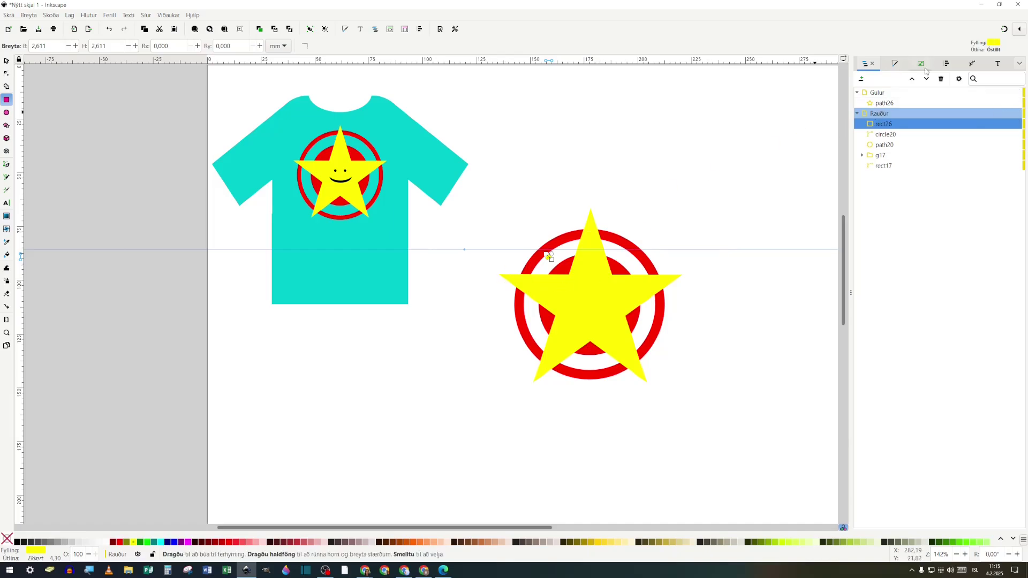
left_click(896, 65)
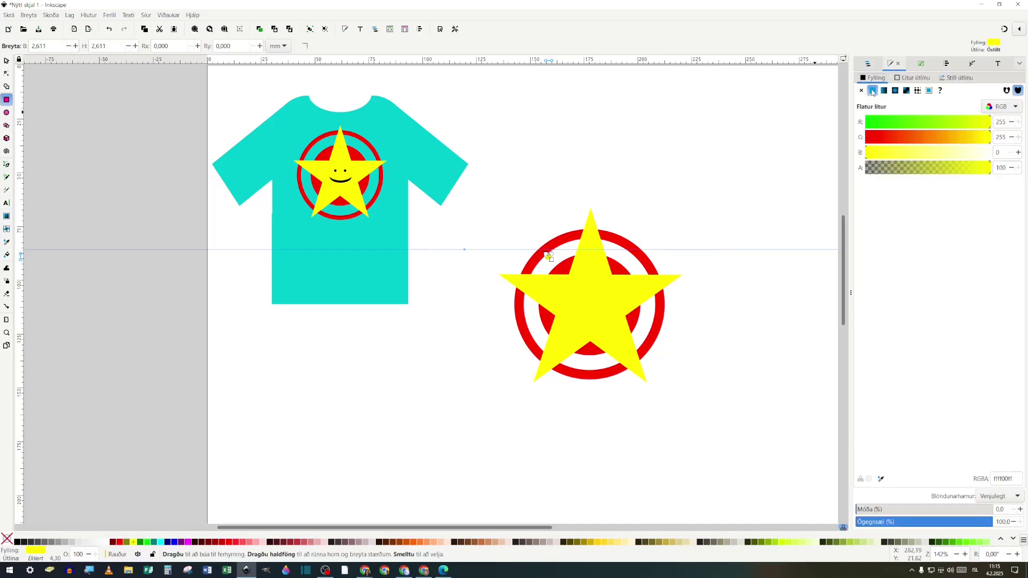
left_click(868, 138)
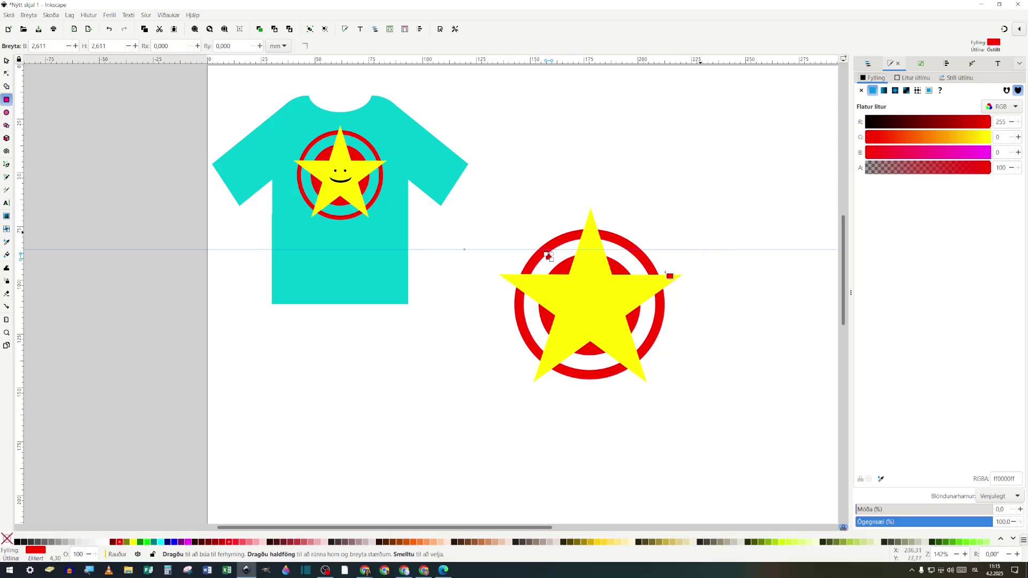
Centre the small red square in the upper-left part of the white ring and place a duplicate in the ring's lower-right part
scroll(551, 252, "up", 2, "ctrl")
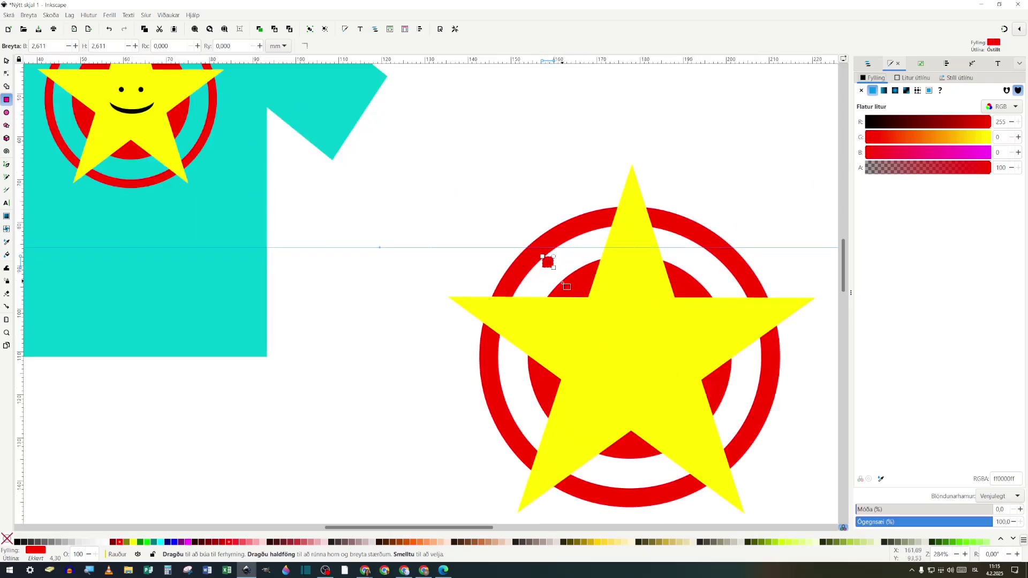
left_click(7, 60)
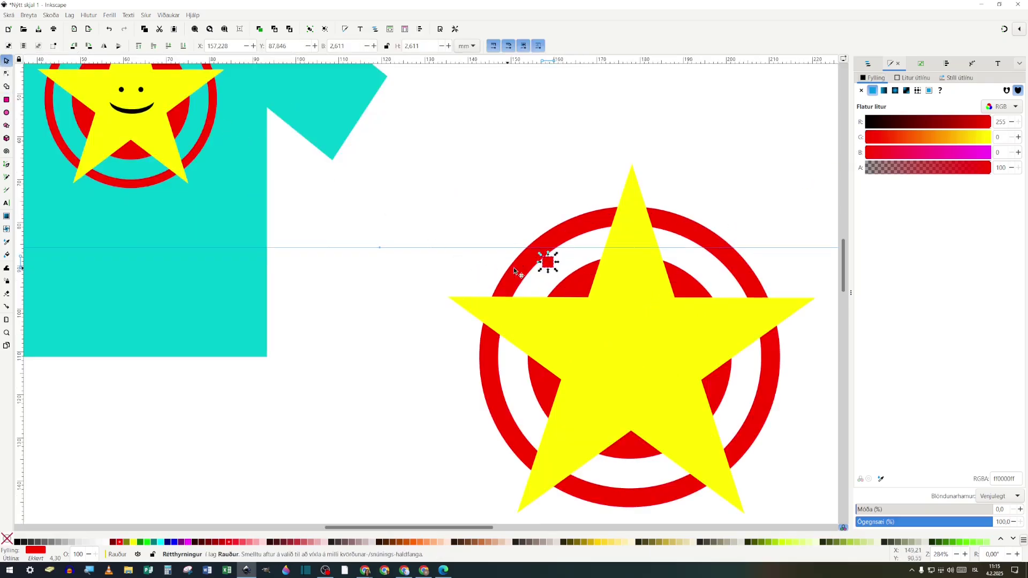
left_click_drag(546, 263, 553, 267)
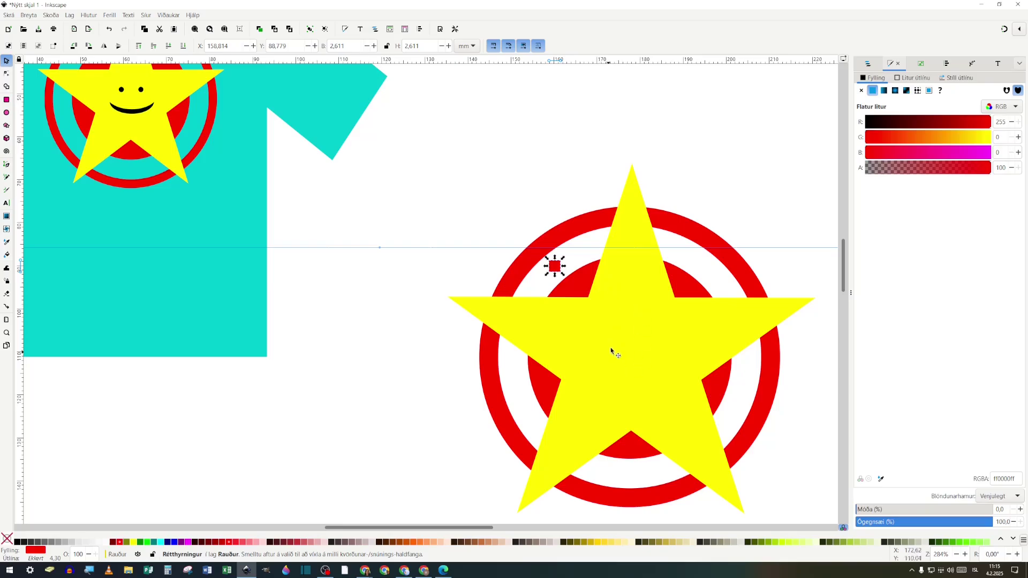
left_click(554, 267)
left_click_drag(558, 264, 740, 402)
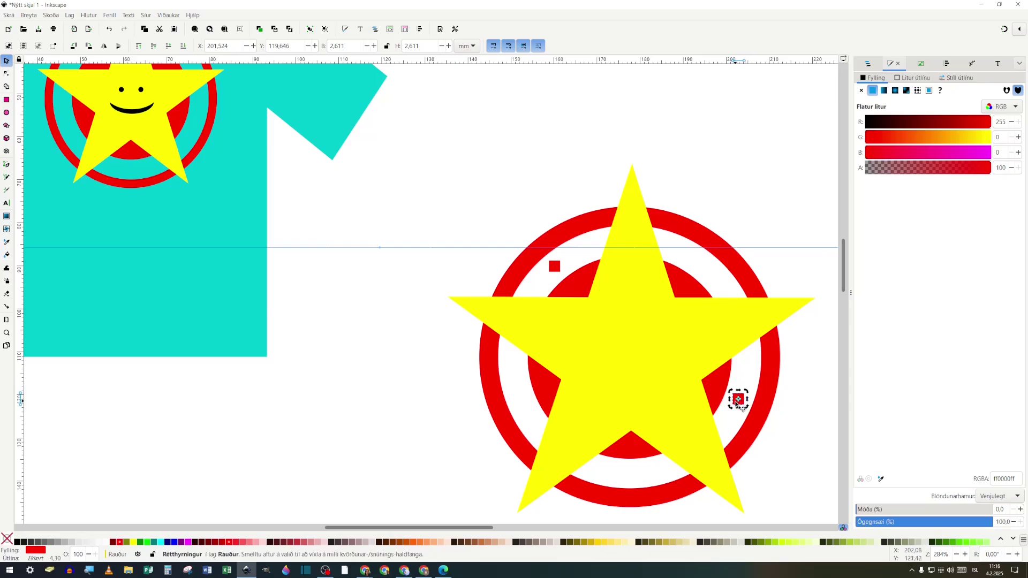
Copy both small red squares and paste them in place on the layer Gulur
left_click(555, 266)
left_click(738, 400, "shift")
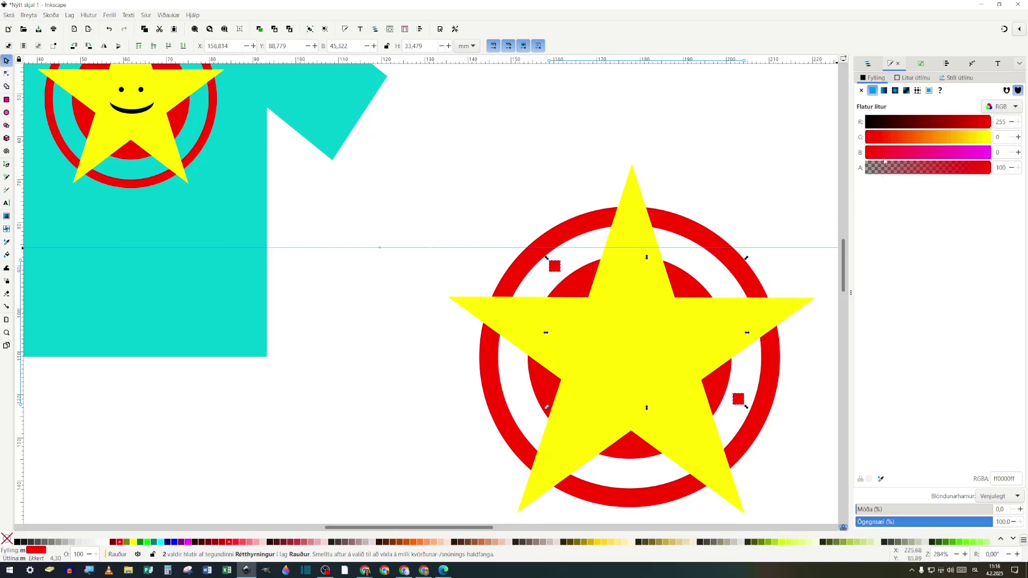
left_click(868, 63)
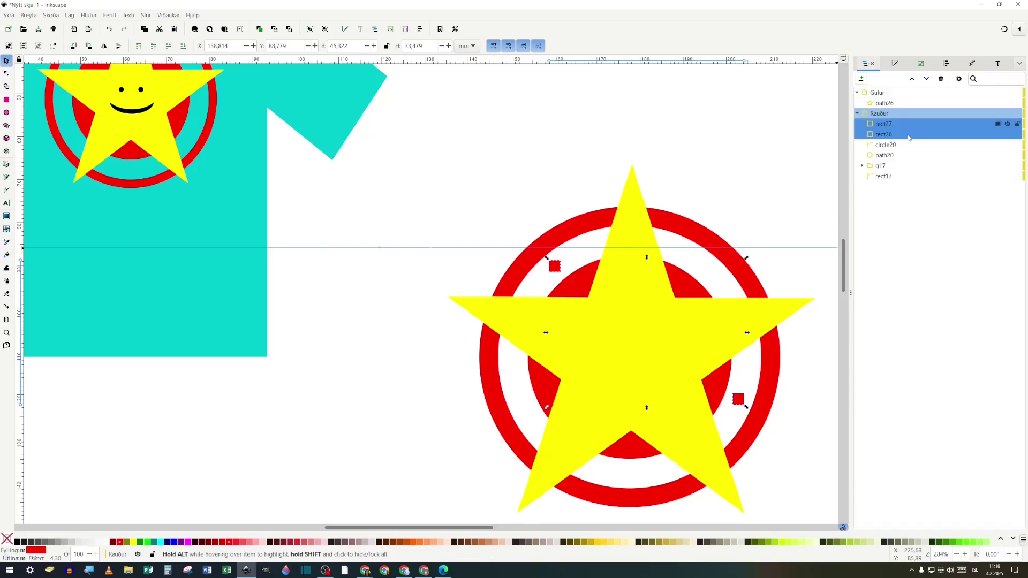
left_click(890, 95)
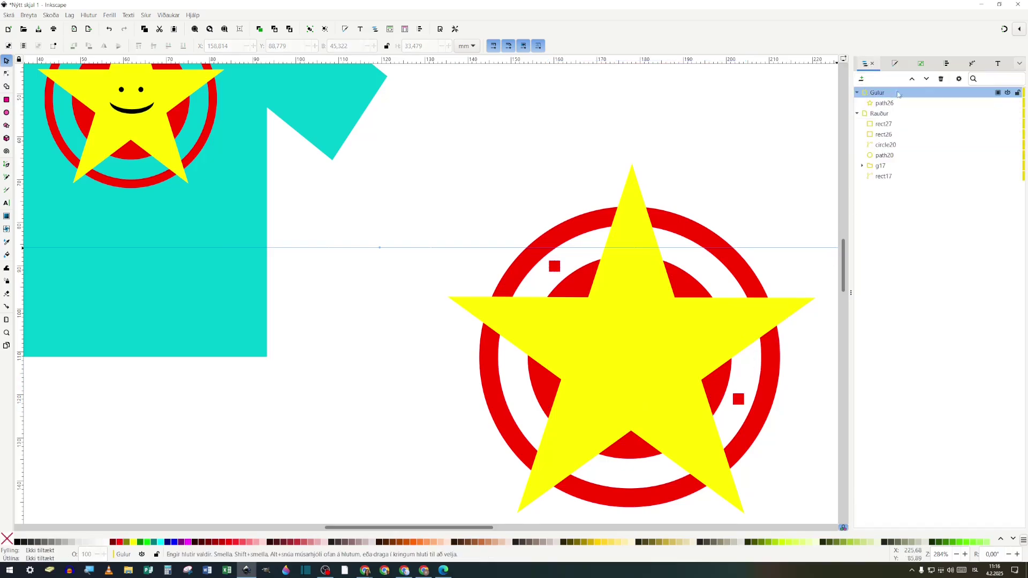
left_click(30, 16)
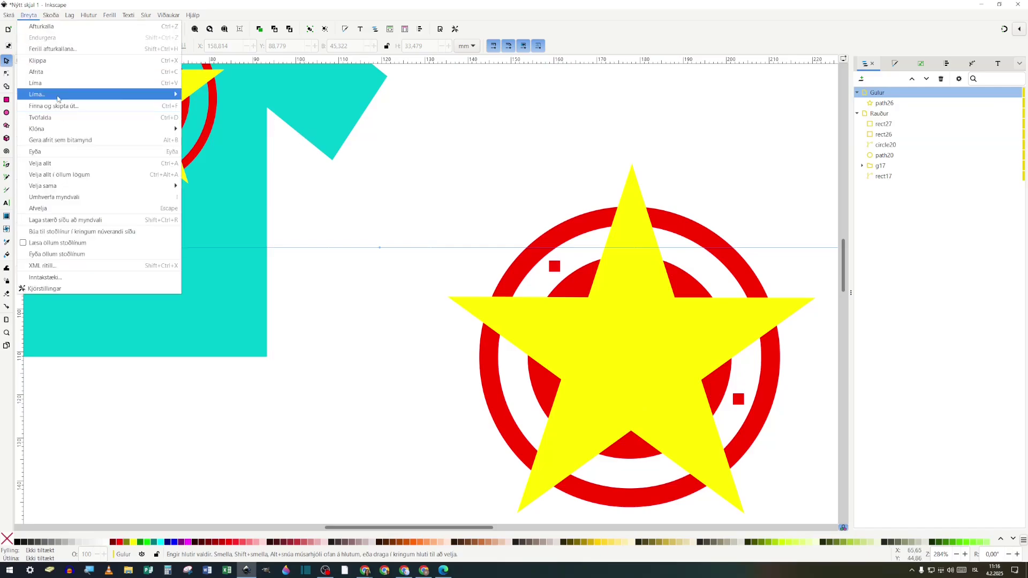
mouse_move(59, 96)
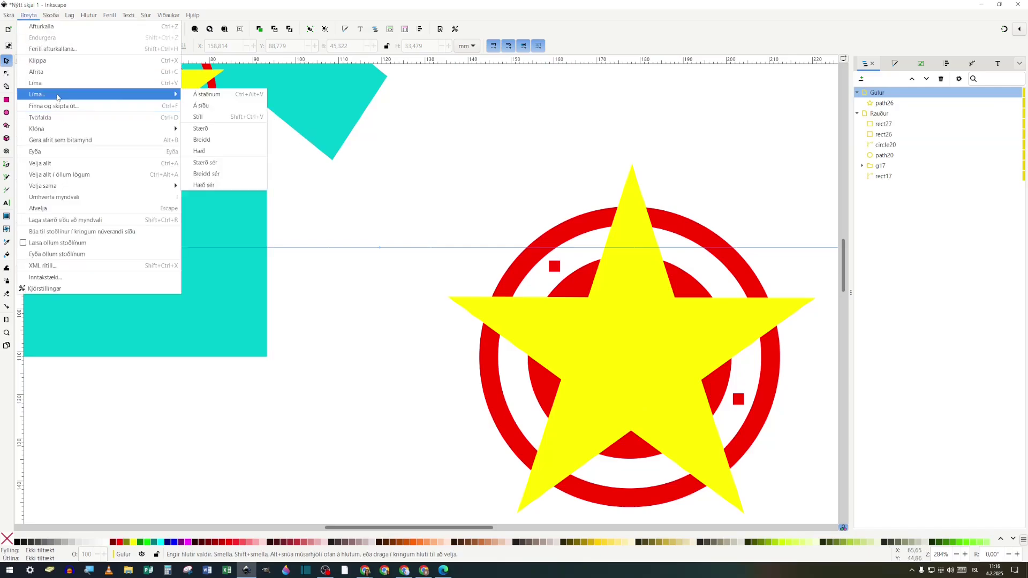
left_click(204, 95)
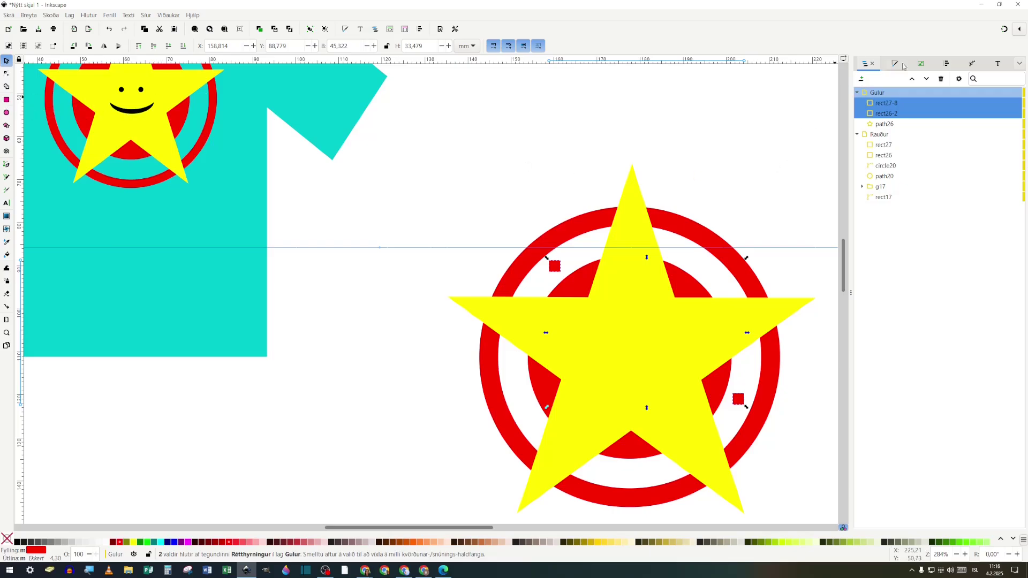
Fill the two pasted squares on Gulur with yellow (ffff00) sampled from the star
left_click(894, 64)
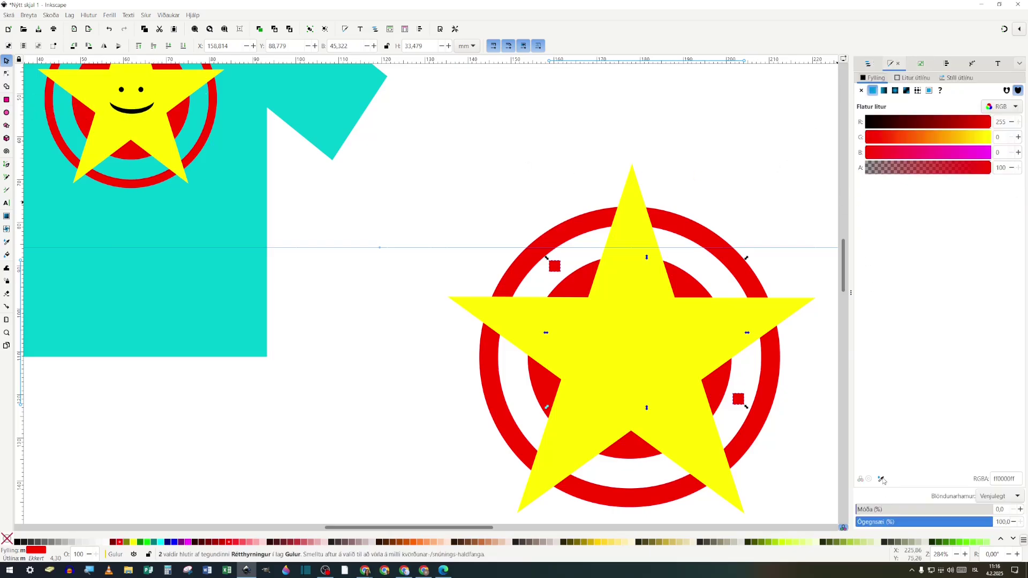
left_click(880, 479)
left_click(655, 344)
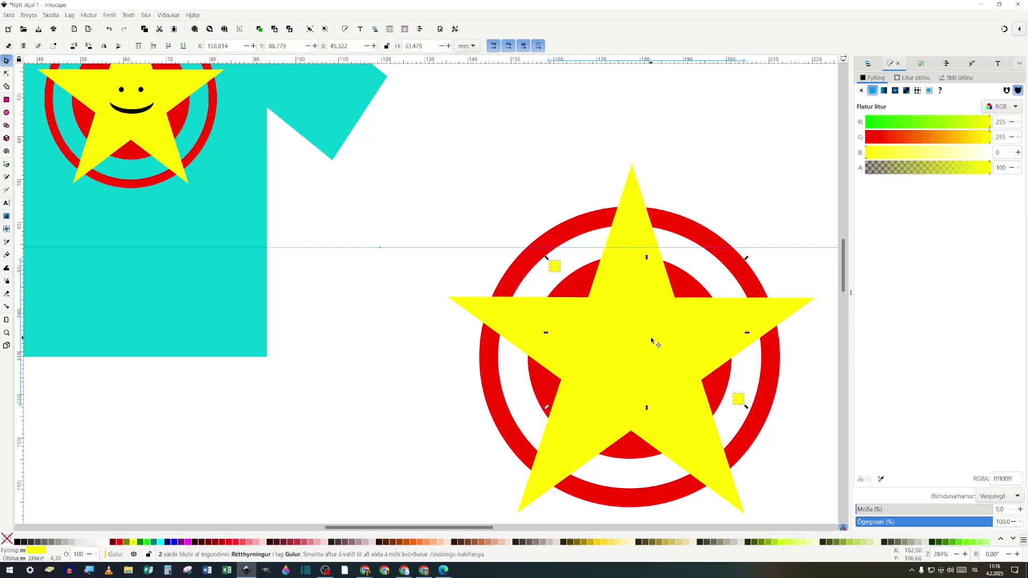
Hide and show the layer Gulur to check its registration squares against the red ones beneath
key("ctrl+shift+l")
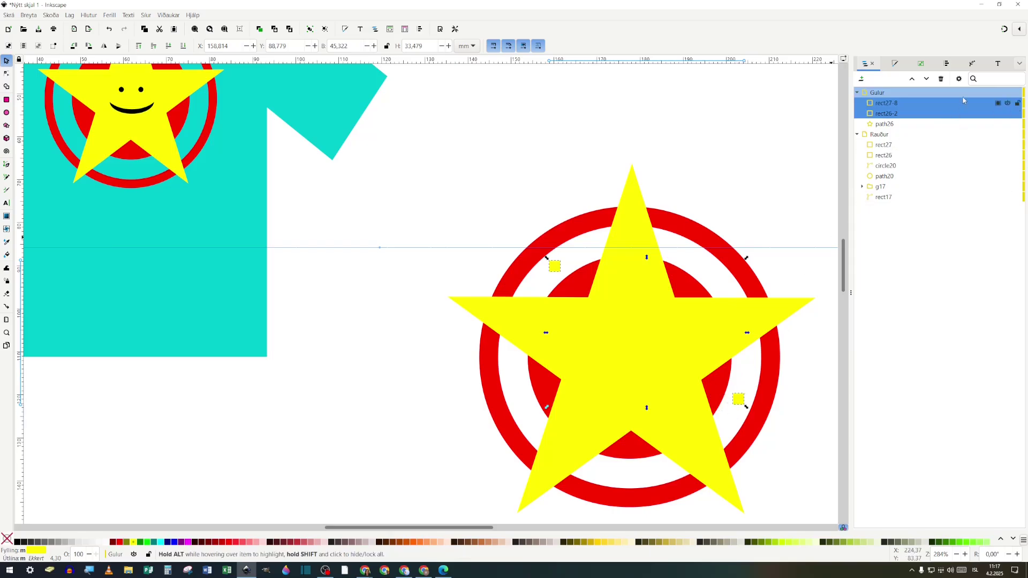
left_click(1006, 93)
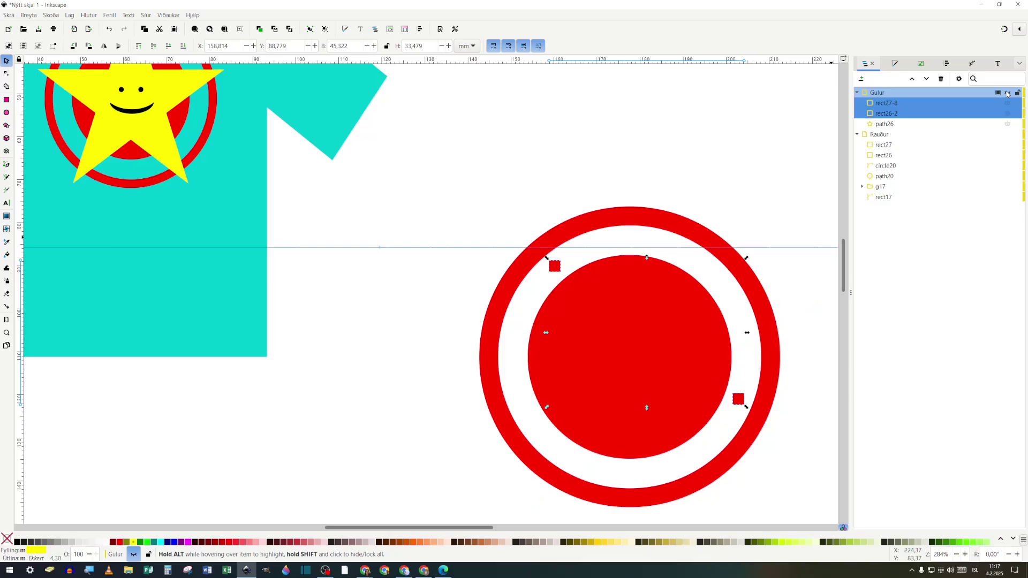
left_click(1007, 94)
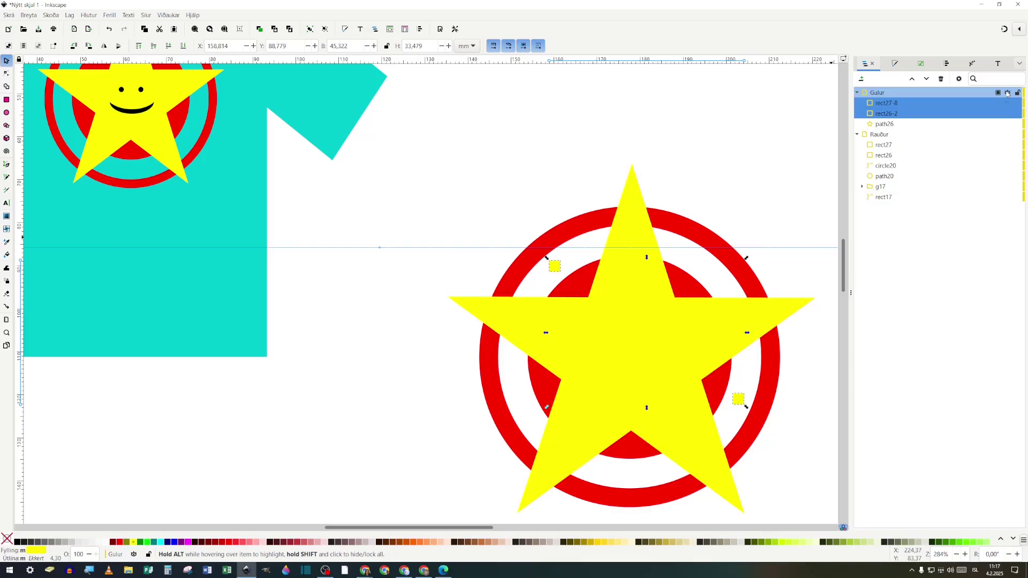
Add a new layer named Svartur above the current layer
left_click(861, 80)
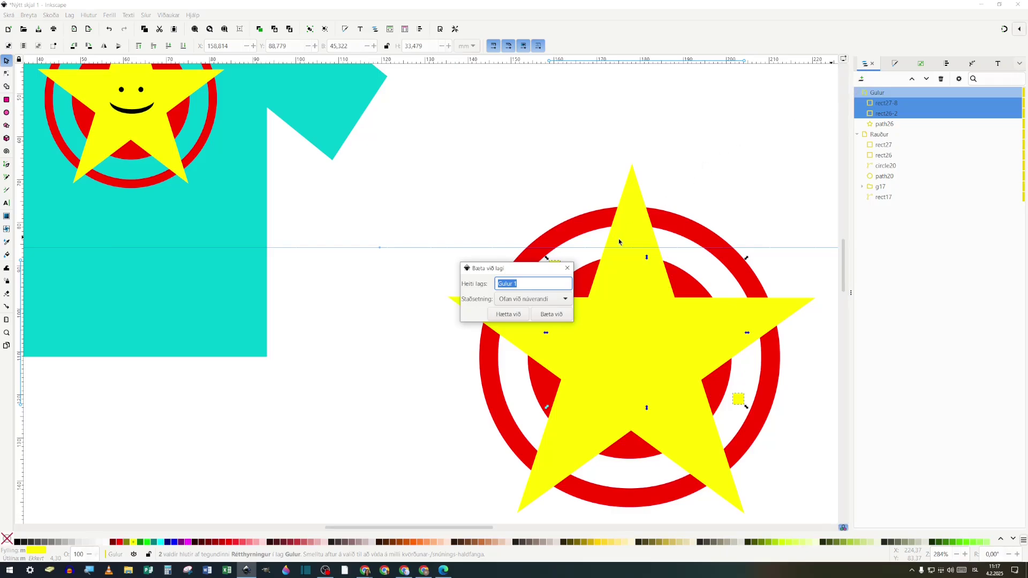
type("Svartur")
key("Return")
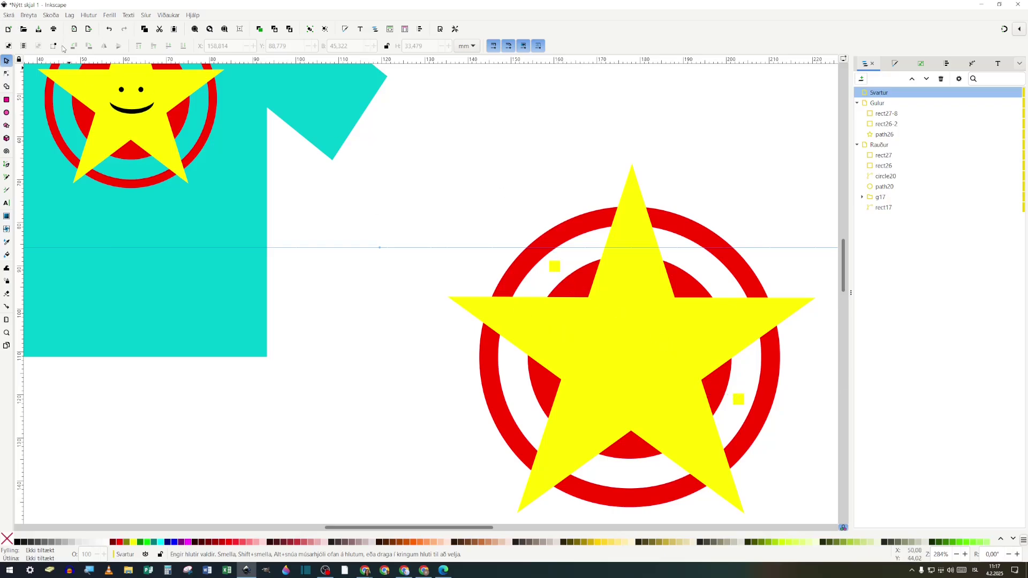
Paste the two copied registration squares in place on the layer Svartur
left_click(38, 16)
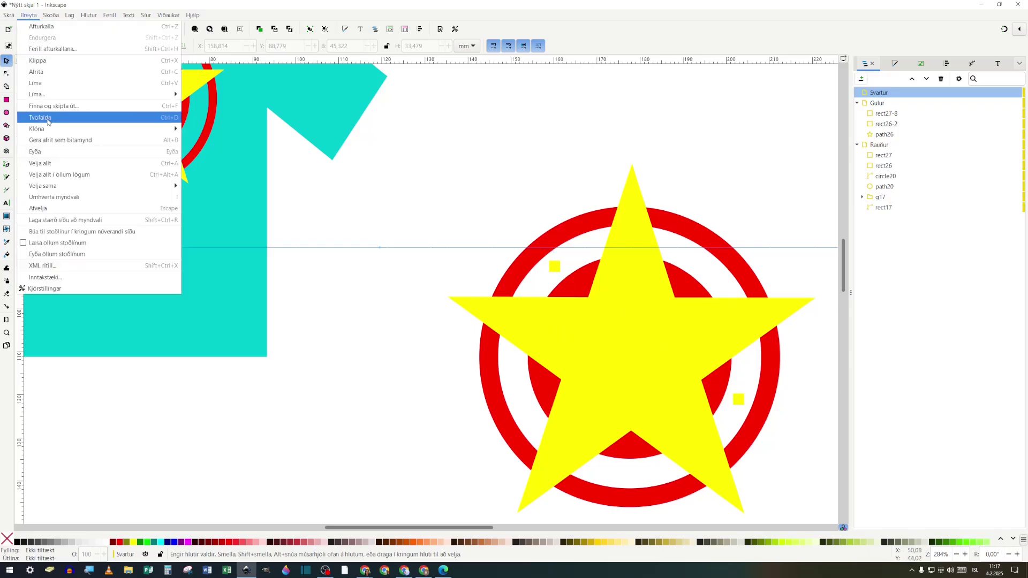
mouse_move(57, 98)
left_click(204, 95)
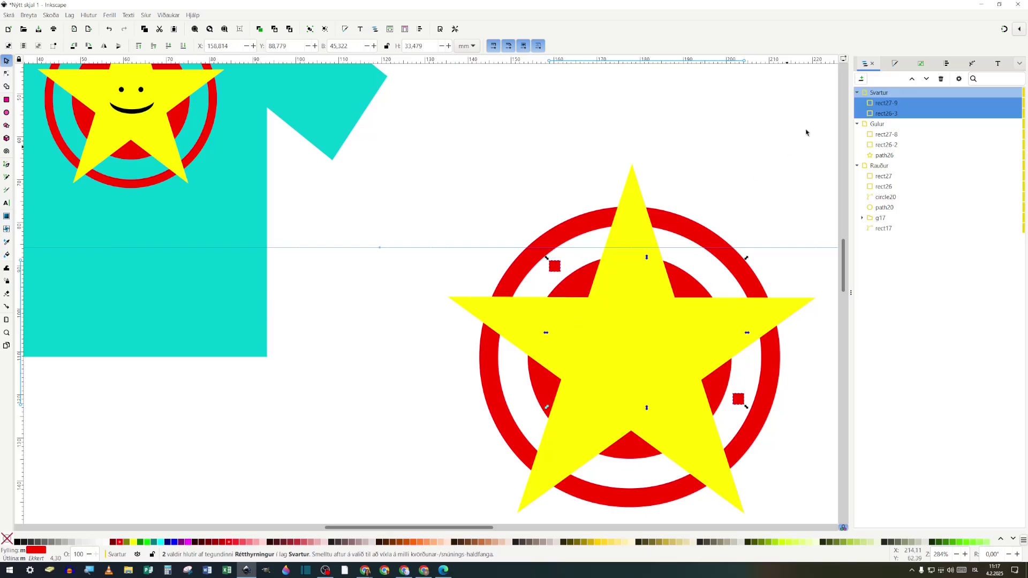
Fill the two registration squares on the layer Svartur with black
left_click(895, 64)
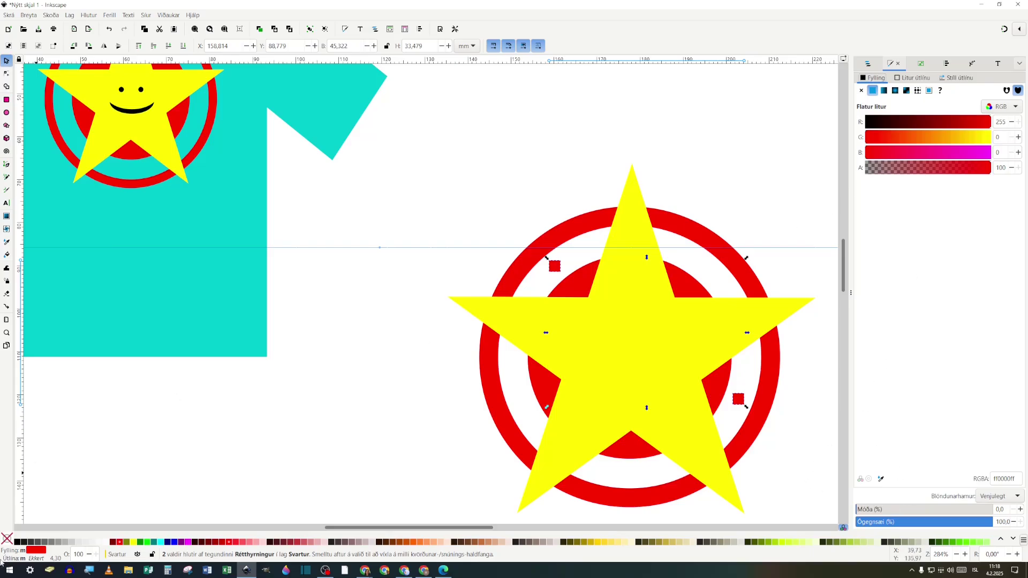
left_click(27, 542)
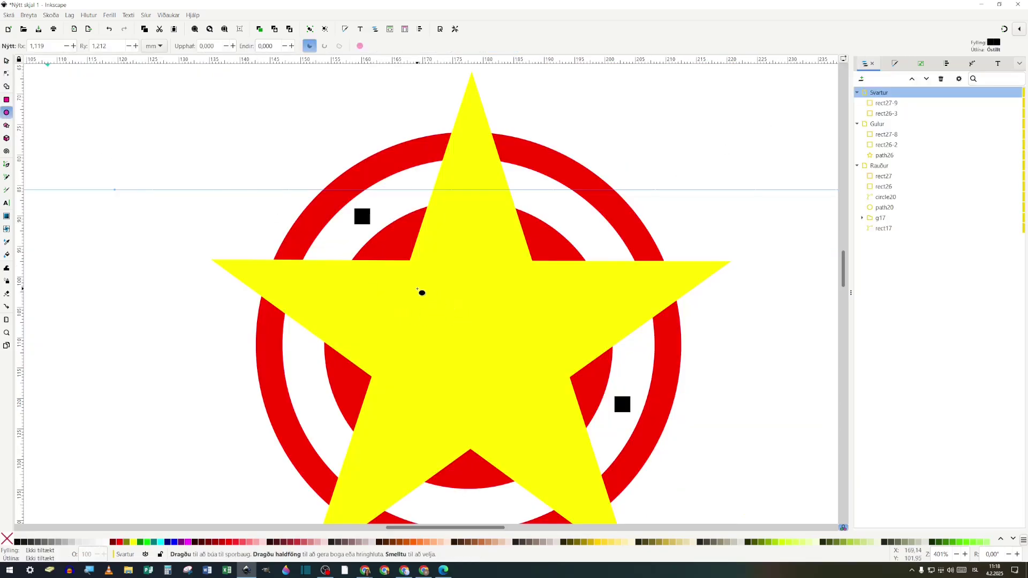
Draw a black eye circle about 2.5 mm across on the large star and place a duplicate level with it for the other eye
left_click_drag(407, 279, 429, 298)
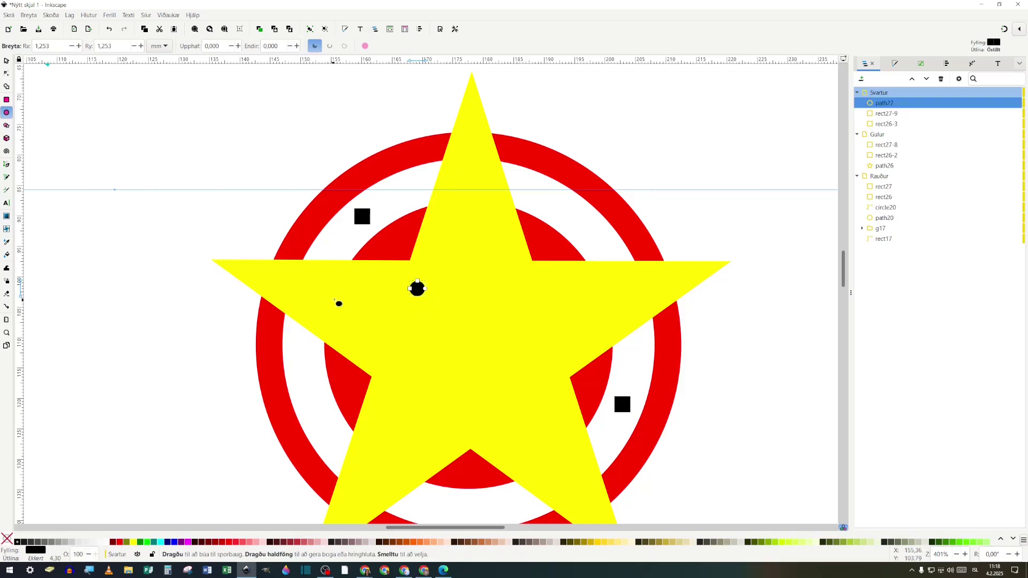
key("s")
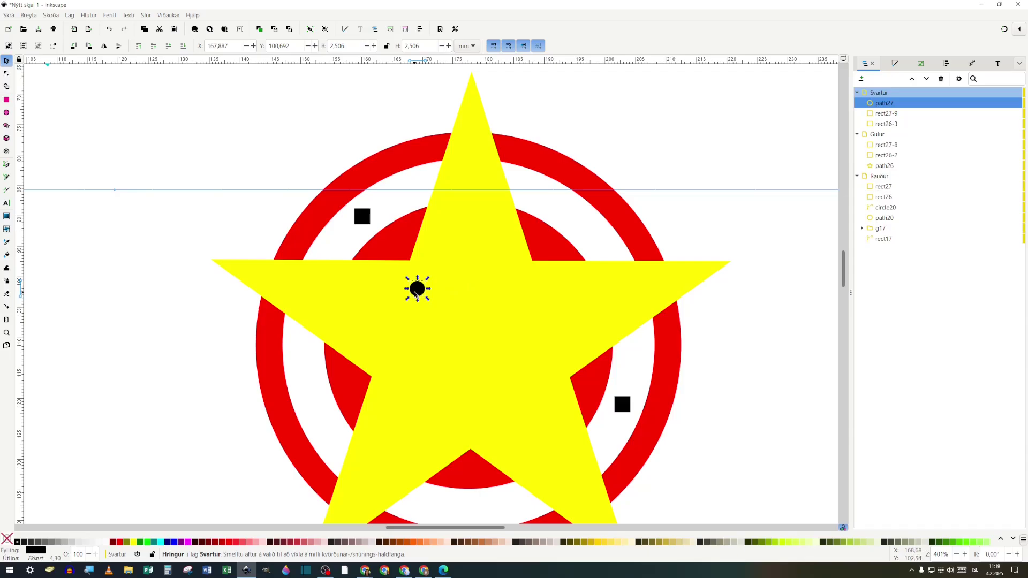
key("ctrl+d")
left_click_drag(416, 293, 520, 294)
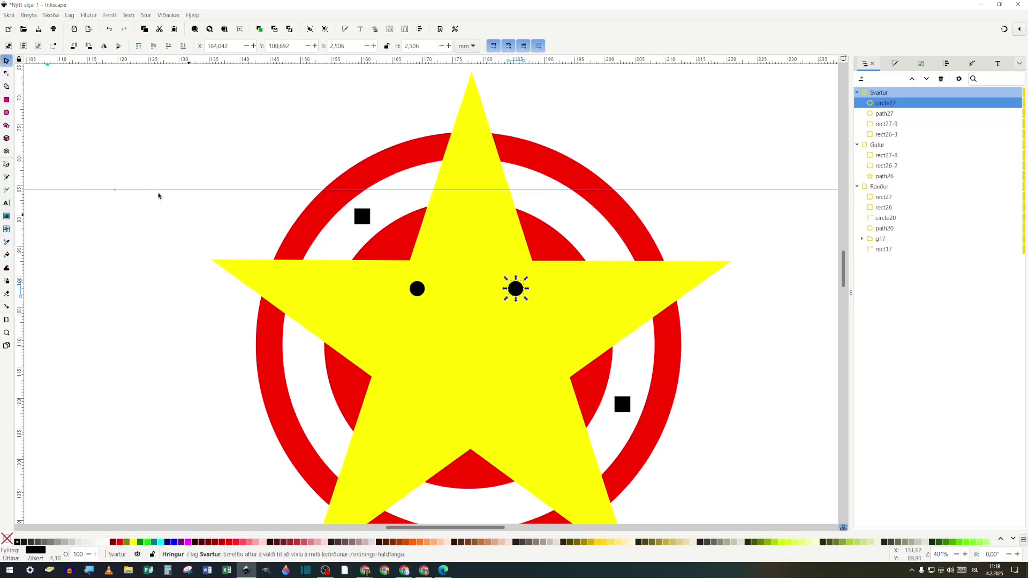
Draw two overlapping black ellipses below the eyes, about 24.3 × 9.2 mm and, slightly higher, about 27.8 × 9.6 mm
left_click(6, 113)
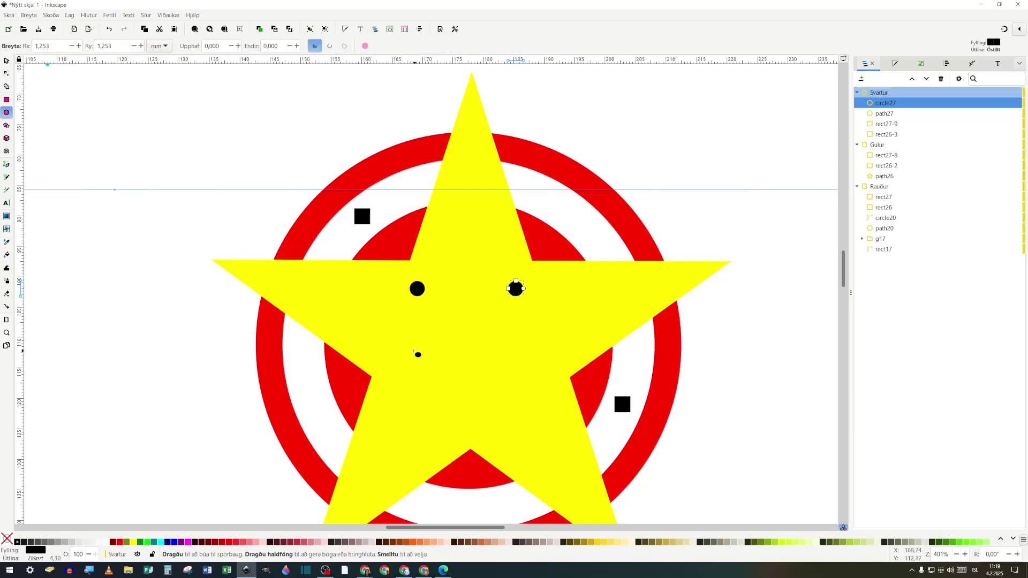
left_click_drag(398, 345, 546, 400)
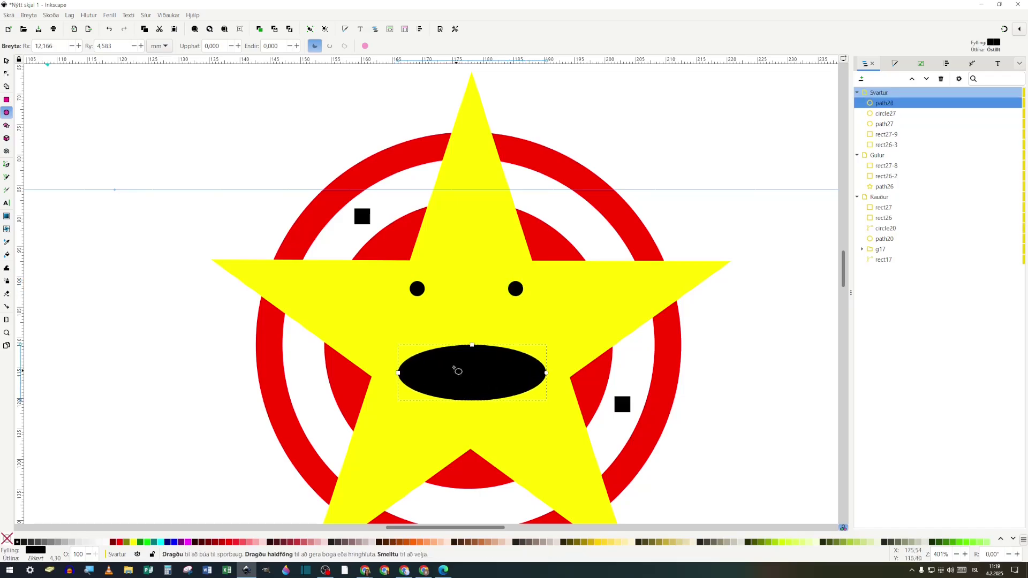
left_click_drag(386, 330, 555, 393)
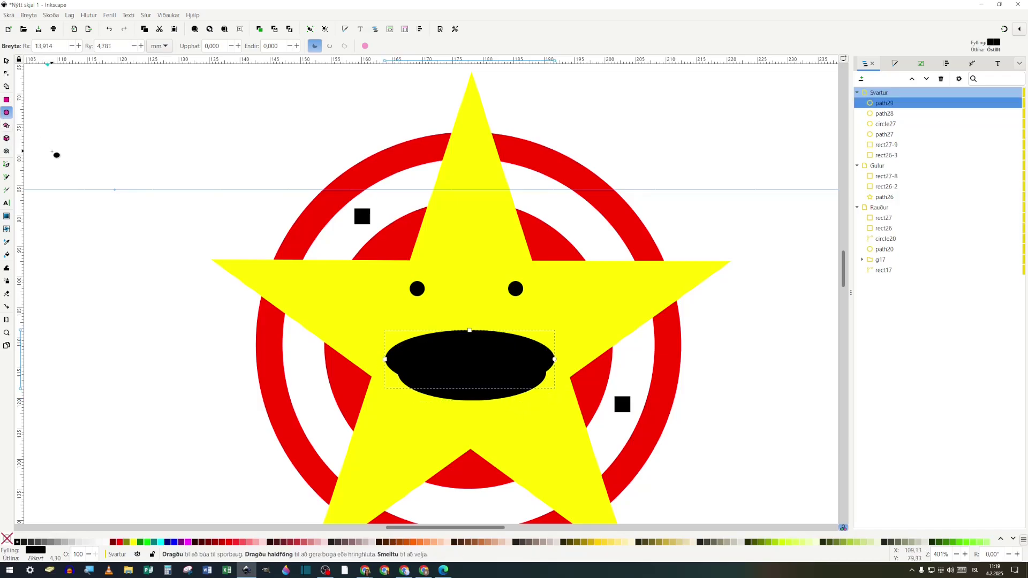
Subtract the upper ellipse from the lower one to form a smile, scaled to about 19.5 mm wide and moved closer to the eyes
key("s")
left_click(447, 394, "shift")
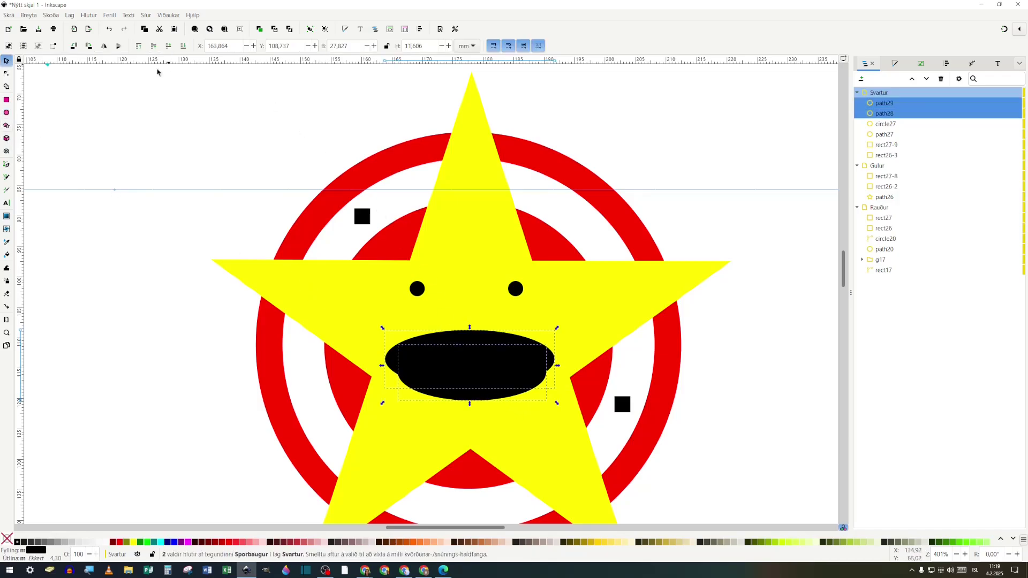
left_click(110, 15)
left_click(130, 75)
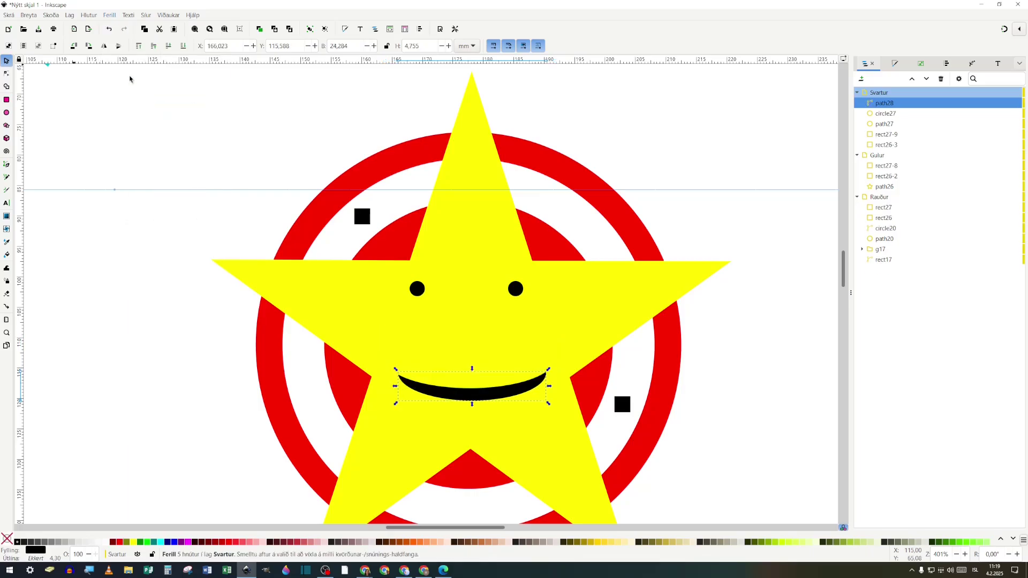
left_click_drag(488, 393, 532, 356)
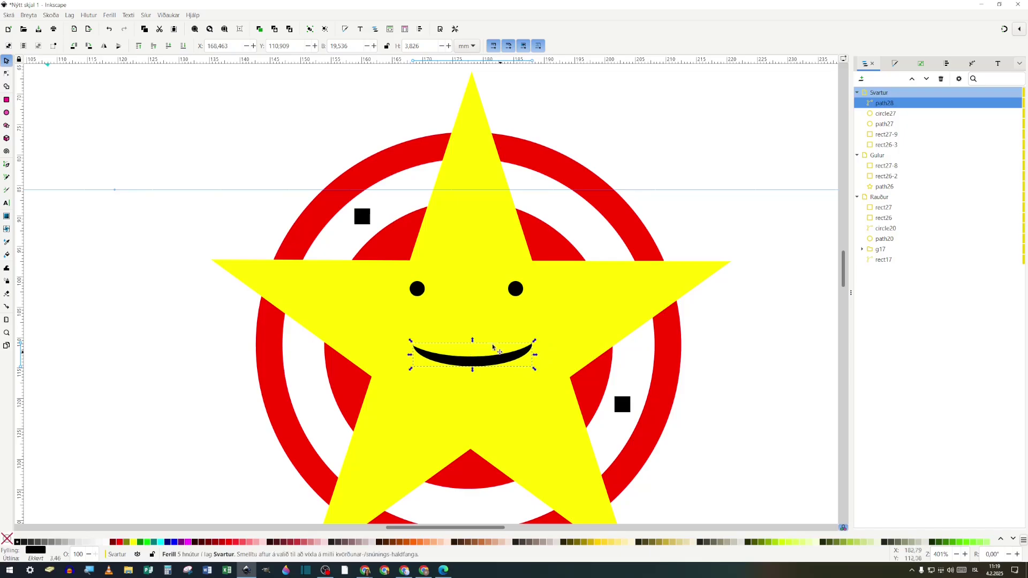
Group the two eyes and scale the group down about its centre so they sit above the smile
left_click(418, 289)
left_click(517, 292, "shift")
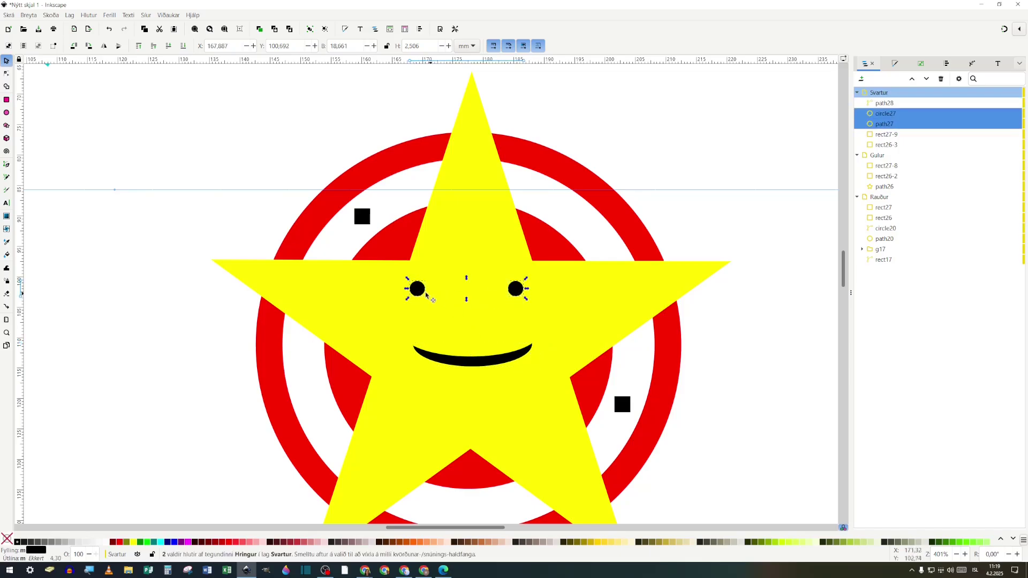
key("ctrl+g")
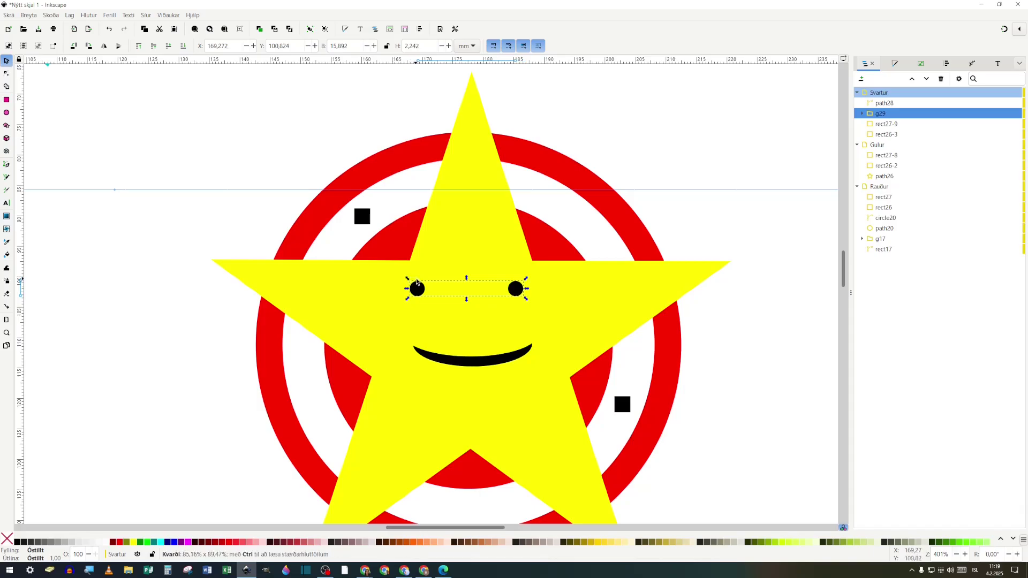
left_click_drag(407, 279, 428, 283)
Group the eyes with the smile into one face object and clear the selection
left_click(470, 361, "shift")
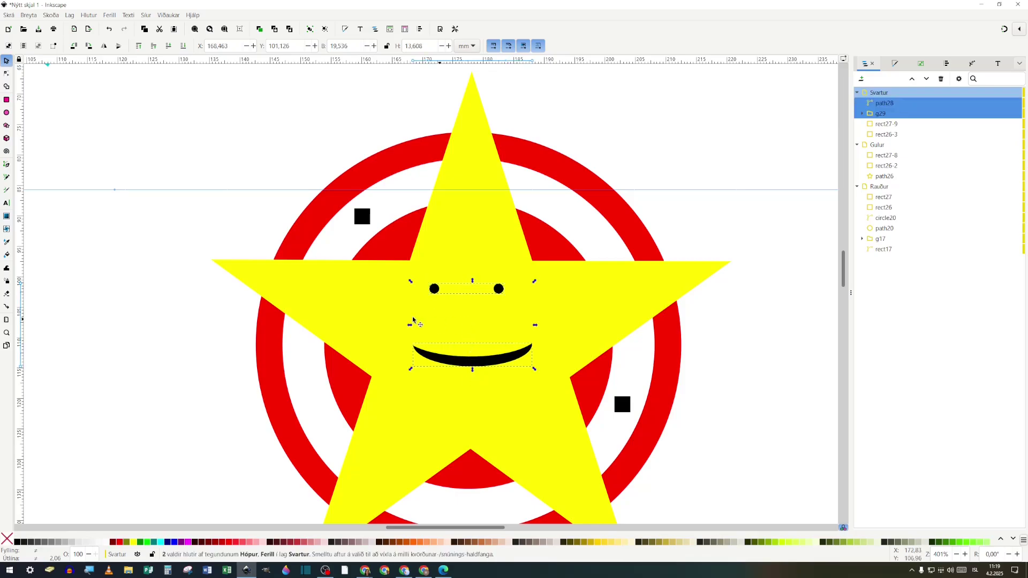
key("ctrl+g")
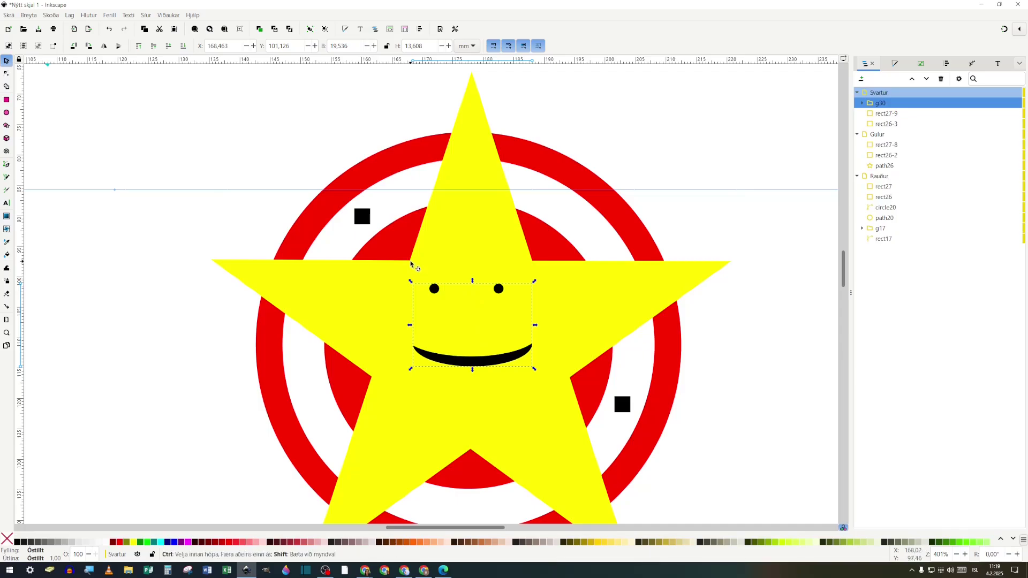
key("Escape")
key("ctrl+shift+a")
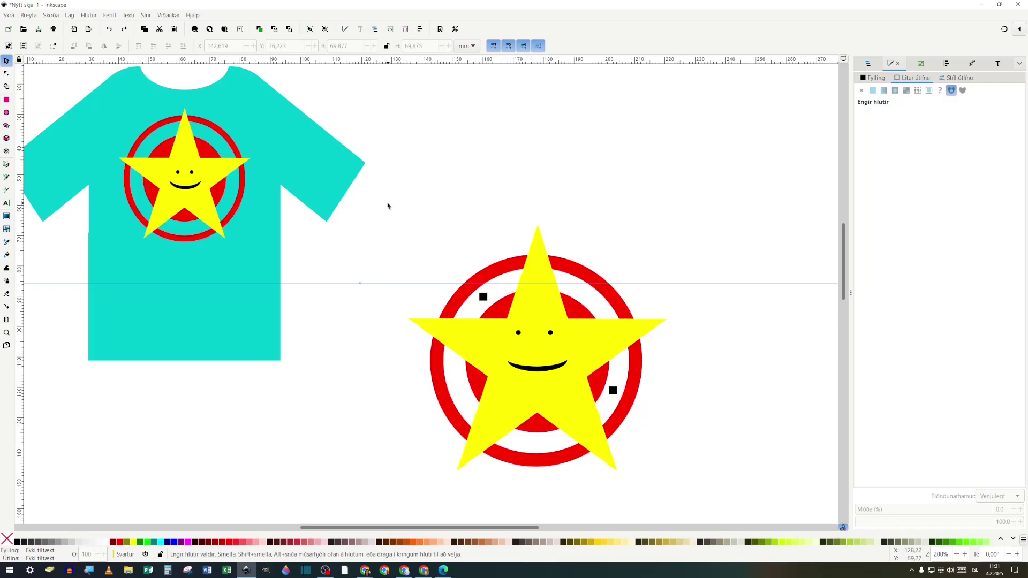
Select the whole large logo with its registration squares and remove the fill from all its parts
left_click_drag(388, 206, 686, 505)
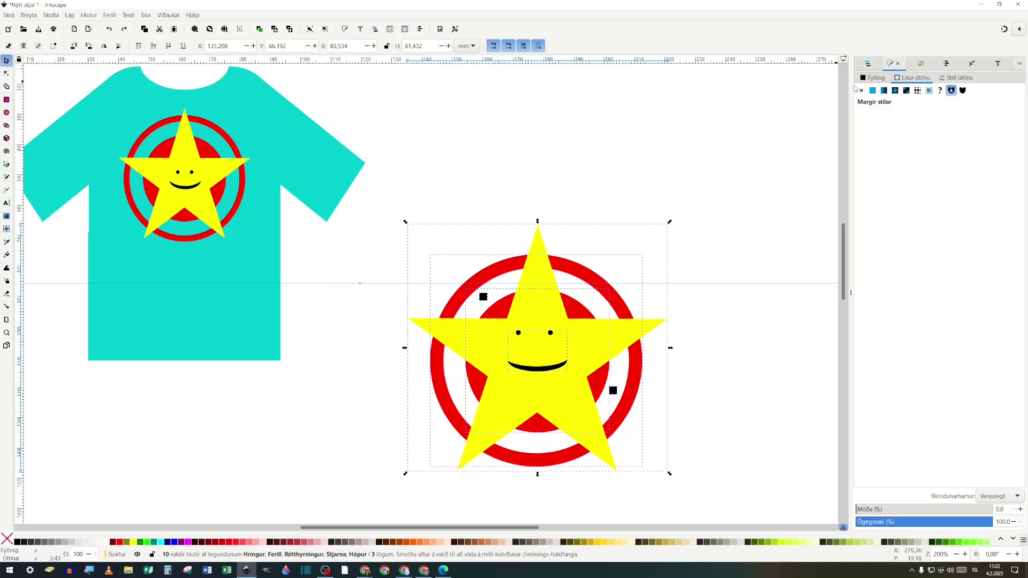
left_click(873, 78)
left_click(861, 90)
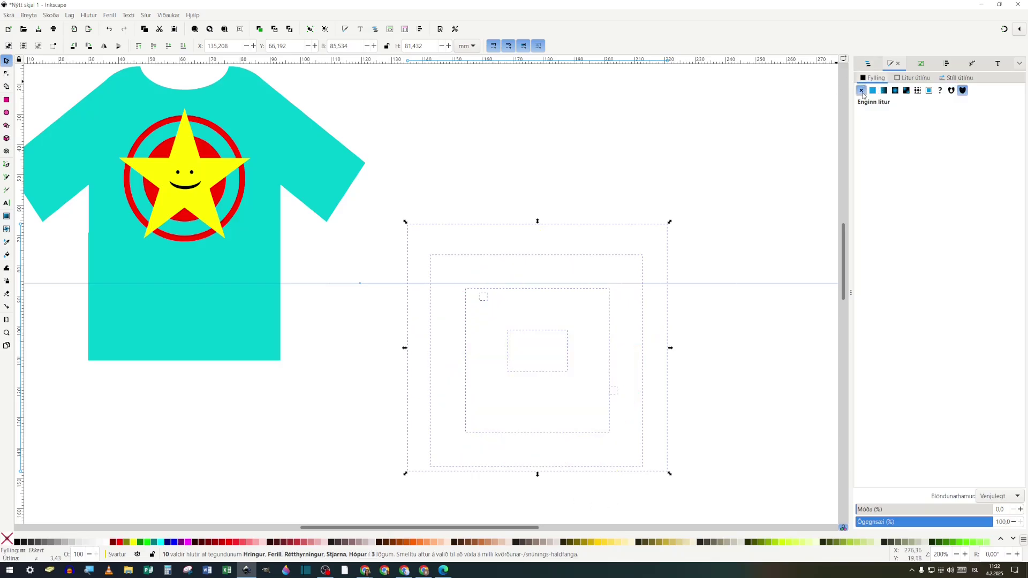
Give all selected logo parts a flat red stroke (ff0000)
left_click(913, 77)
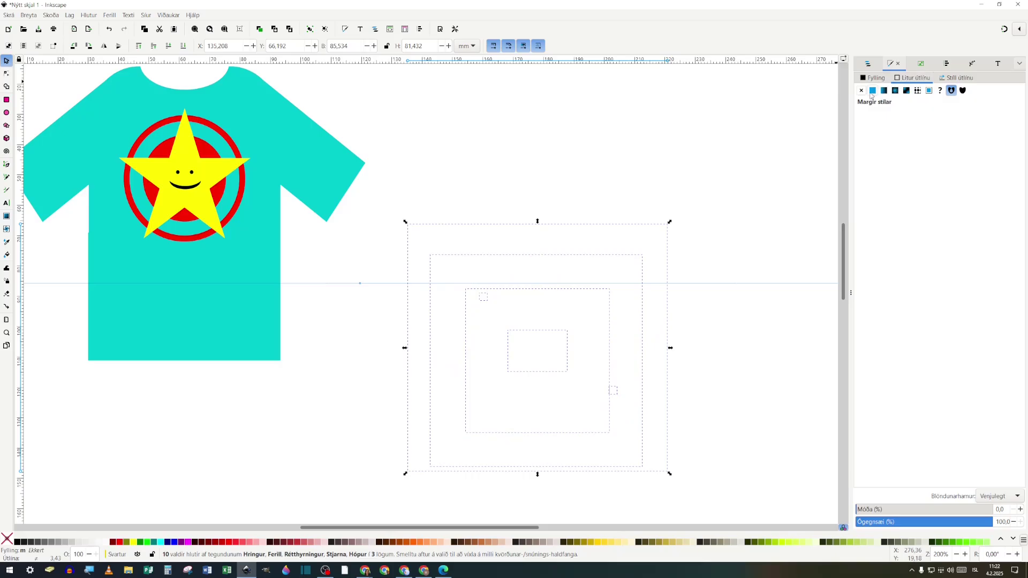
left_click(872, 91)
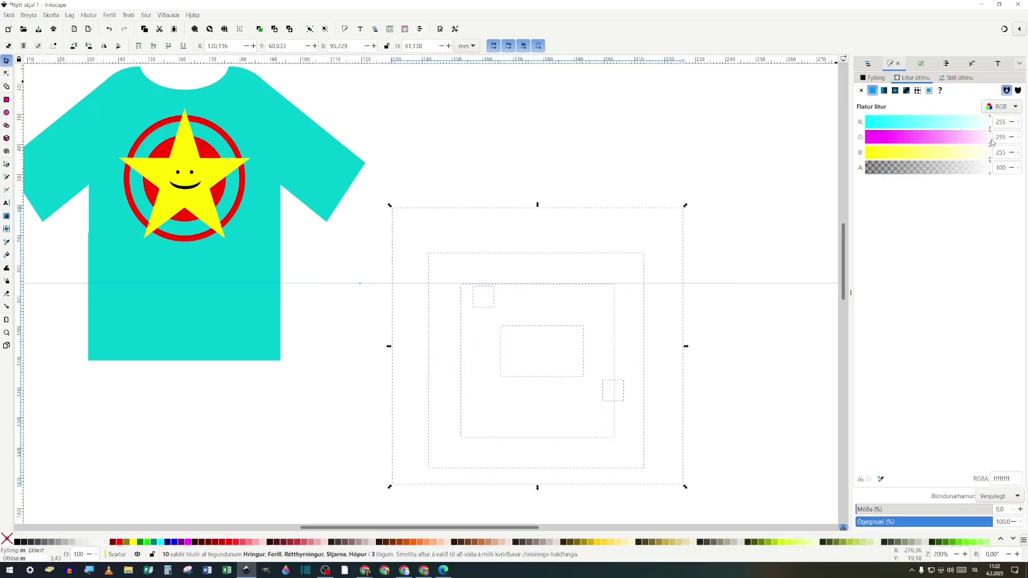
left_click_drag(891, 140, 860, 140)
left_click_drag(880, 152, 834, 152)
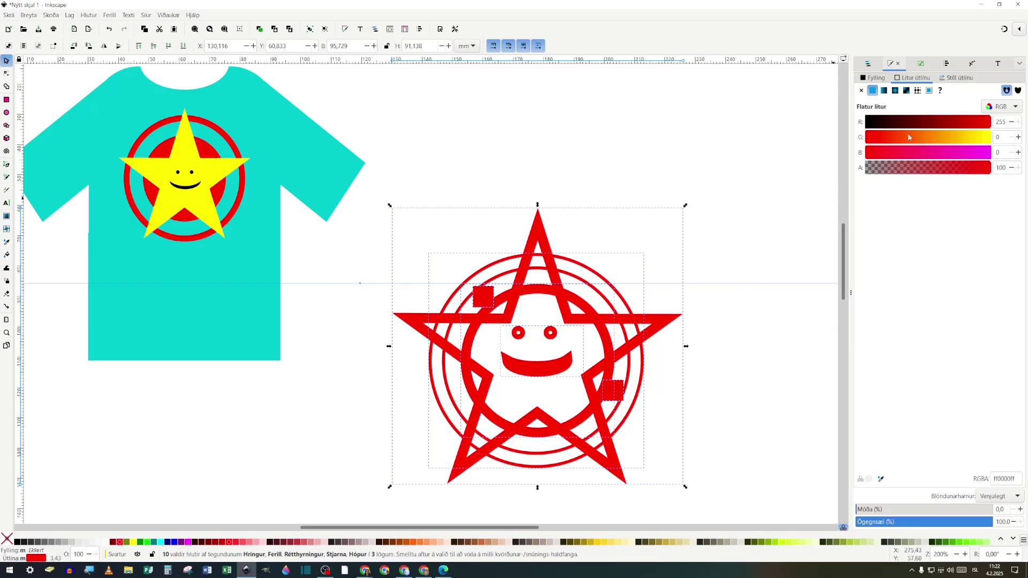
Set the stroke width of the selected logo parts to 0.02 mm and check the thin outlines
left_click(961, 77)
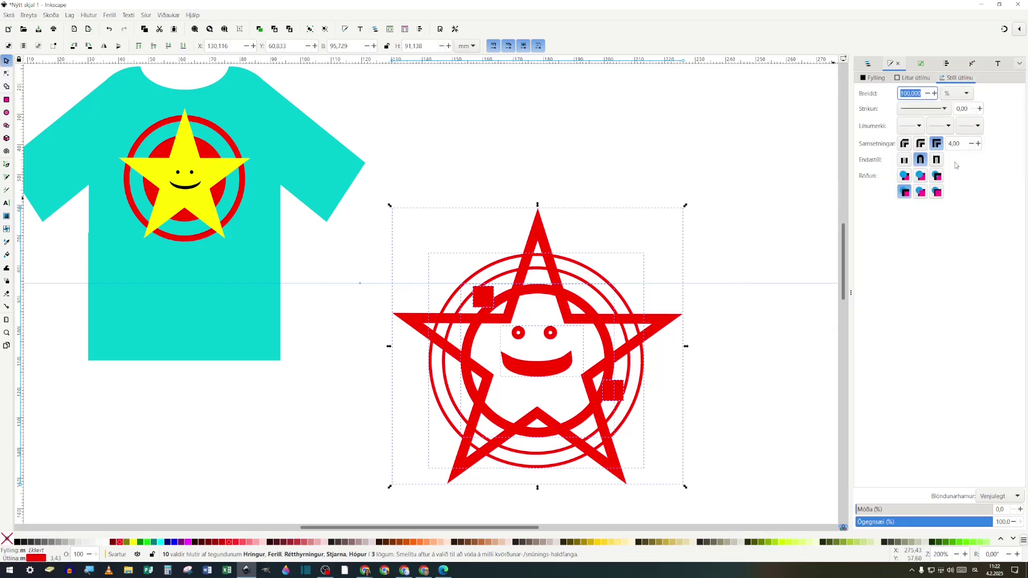
left_click(969, 94)
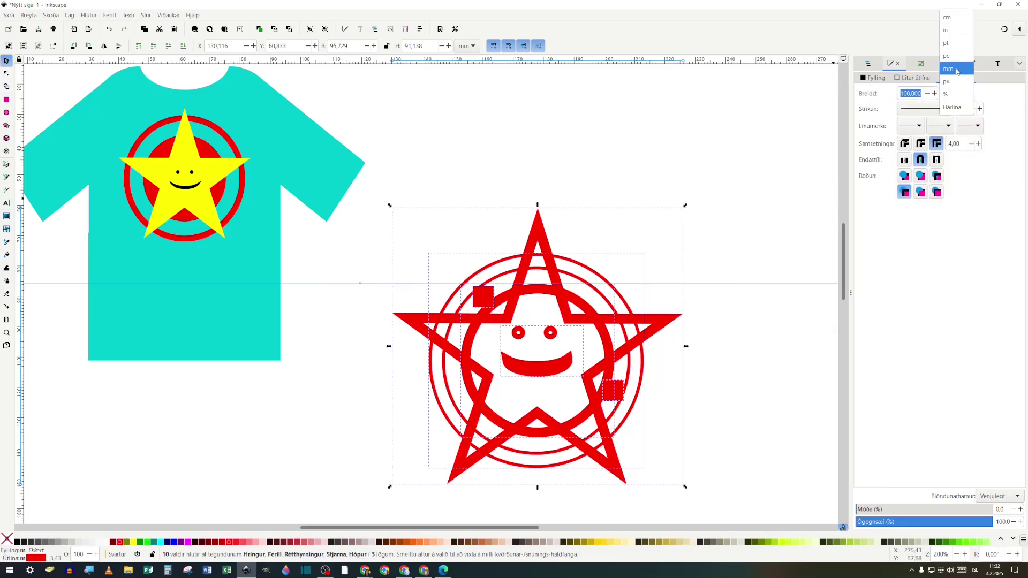
left_click(957, 73)
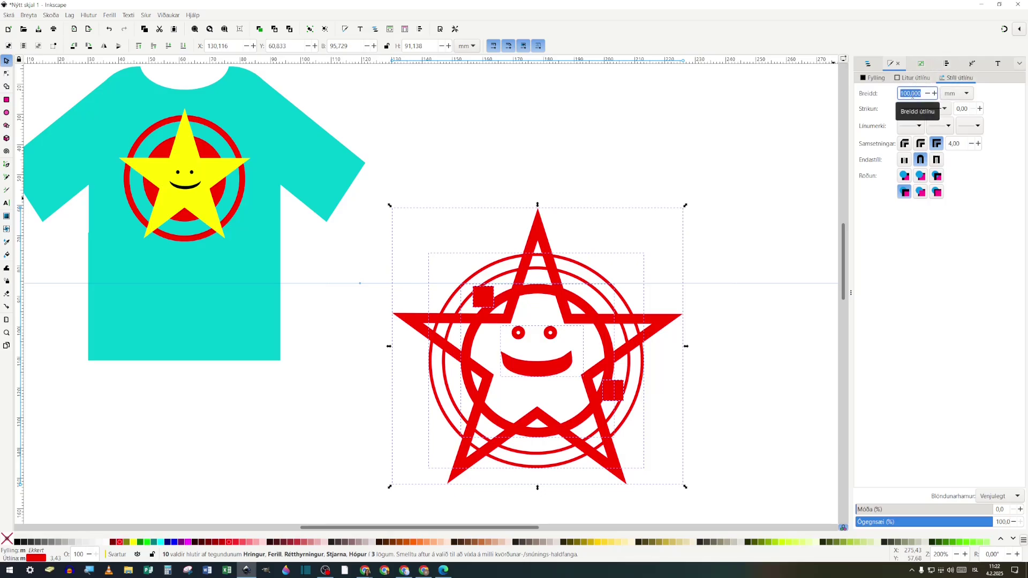
type("0")
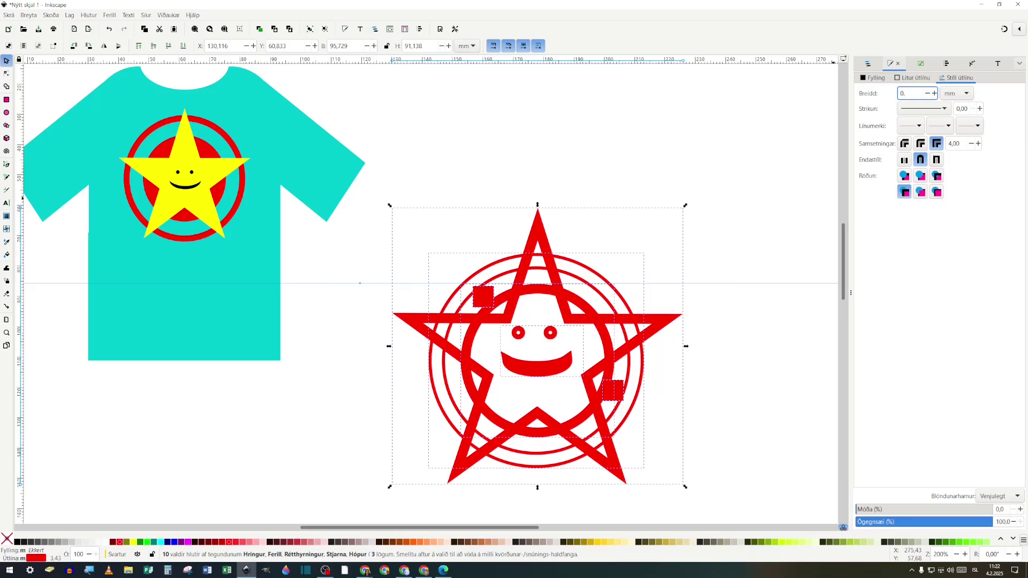
type(",02")
key("Return")
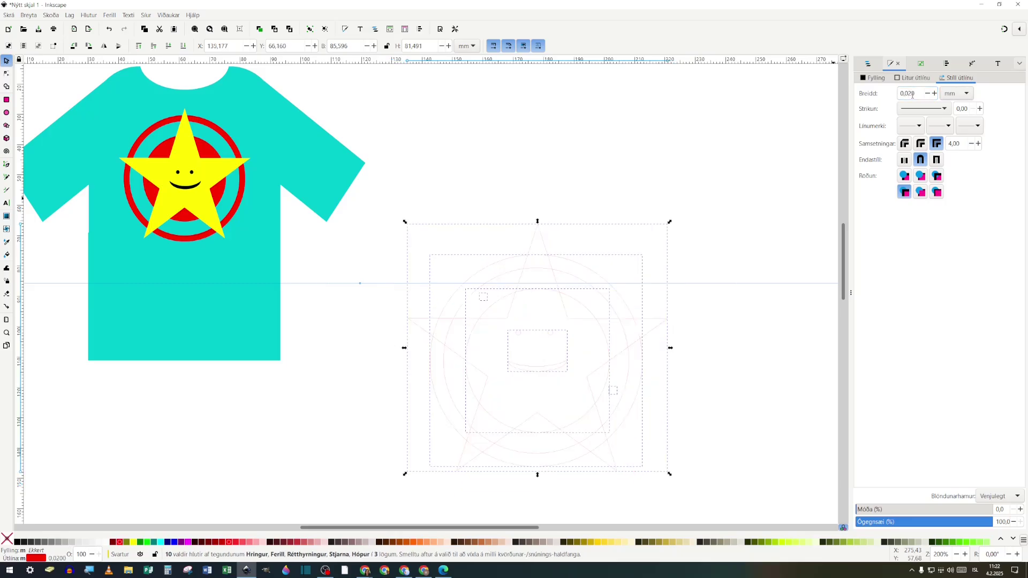
scroll(635, 294, "up", 2, "ctrl")
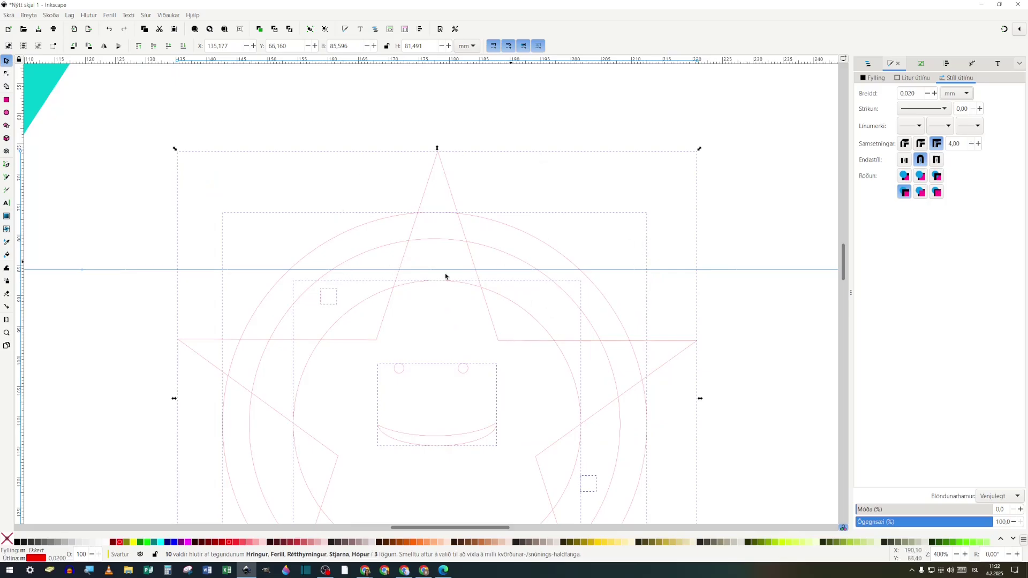
scroll(753, 265, "down", 6)
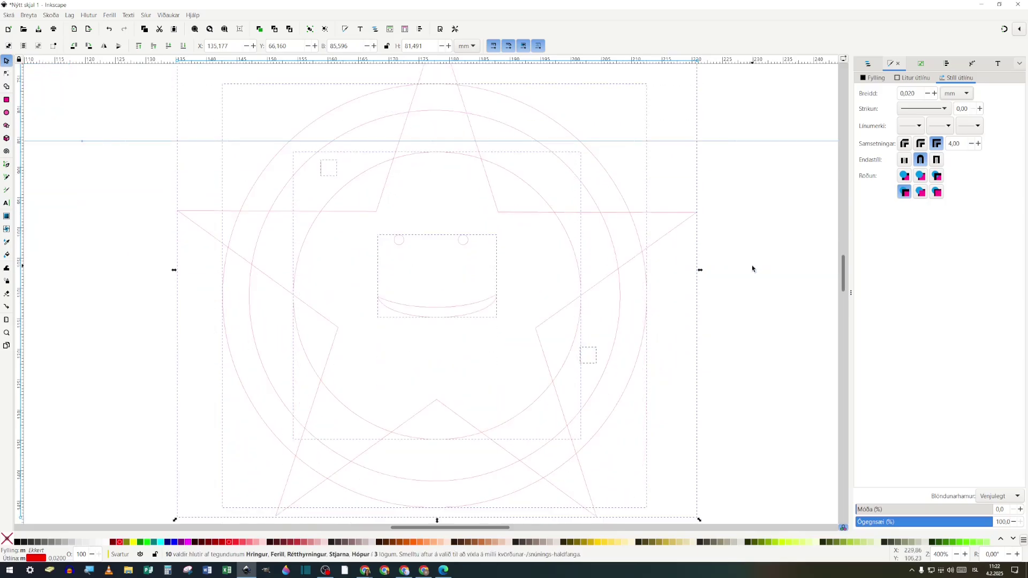
scroll(754, 273, "down", 2)
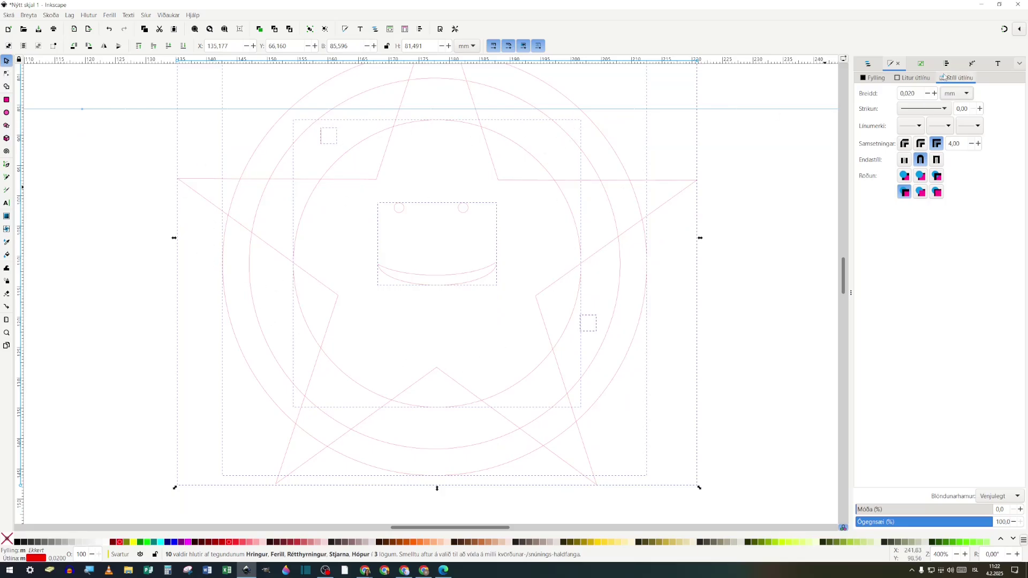
Lock the layers Svartur and Gulur and make Rauður the current layer
left_click(868, 64)
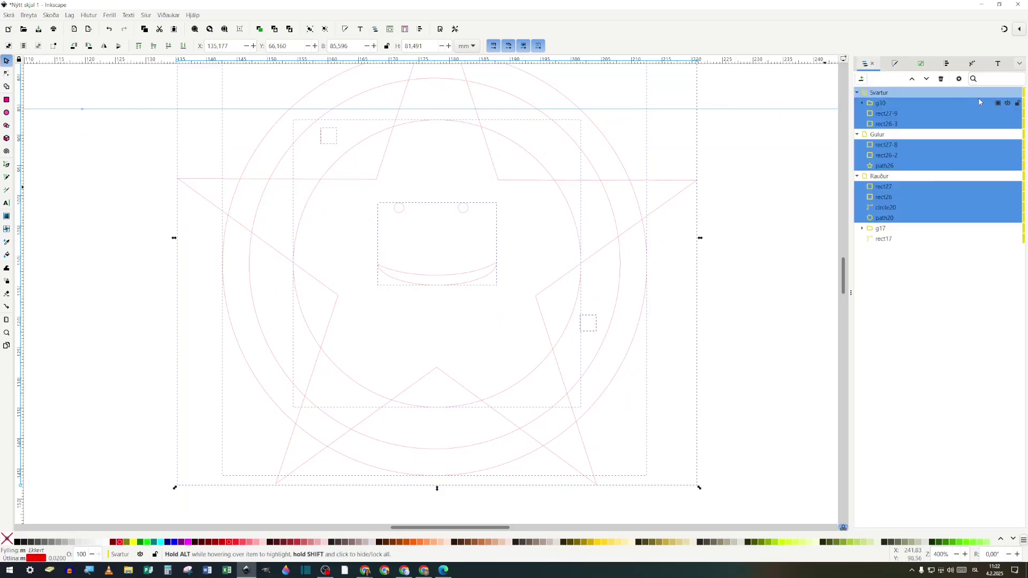
left_click(1017, 93)
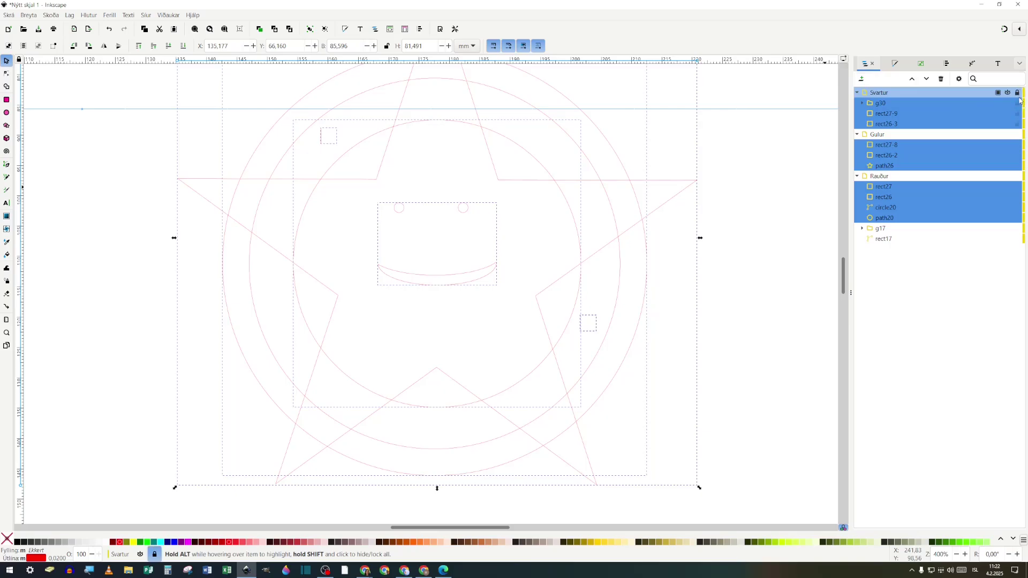
left_click(1017, 135)
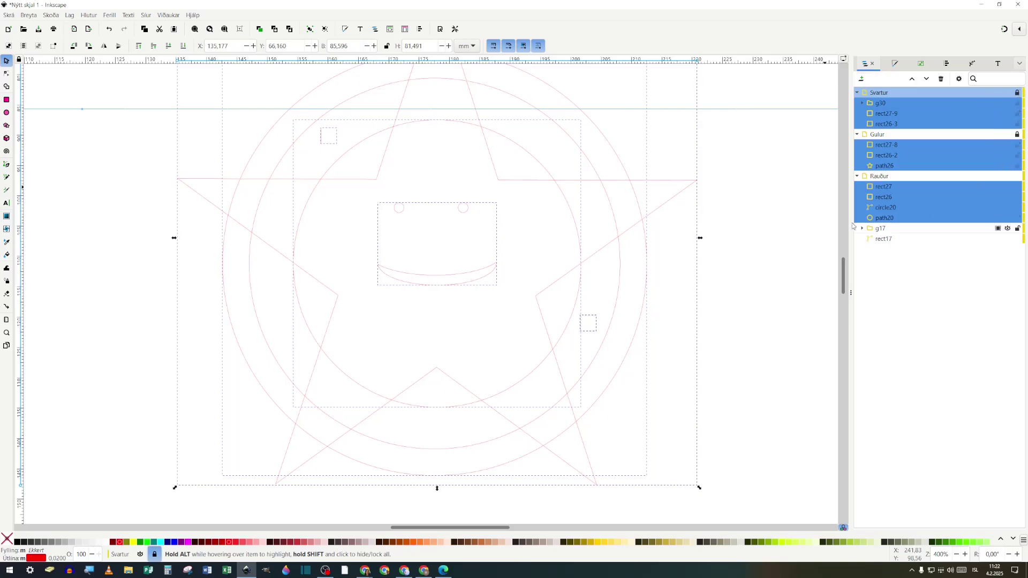
left_click(891, 176)
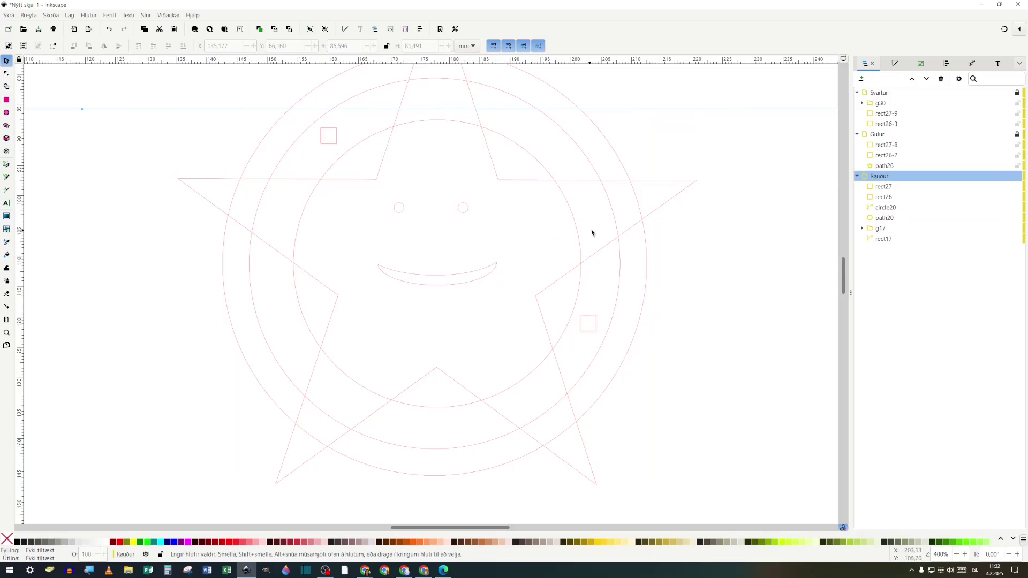
scroll(658, 238, "up", 2, "ctrl")
scroll(657, 239, "down", 5, "ctrl")
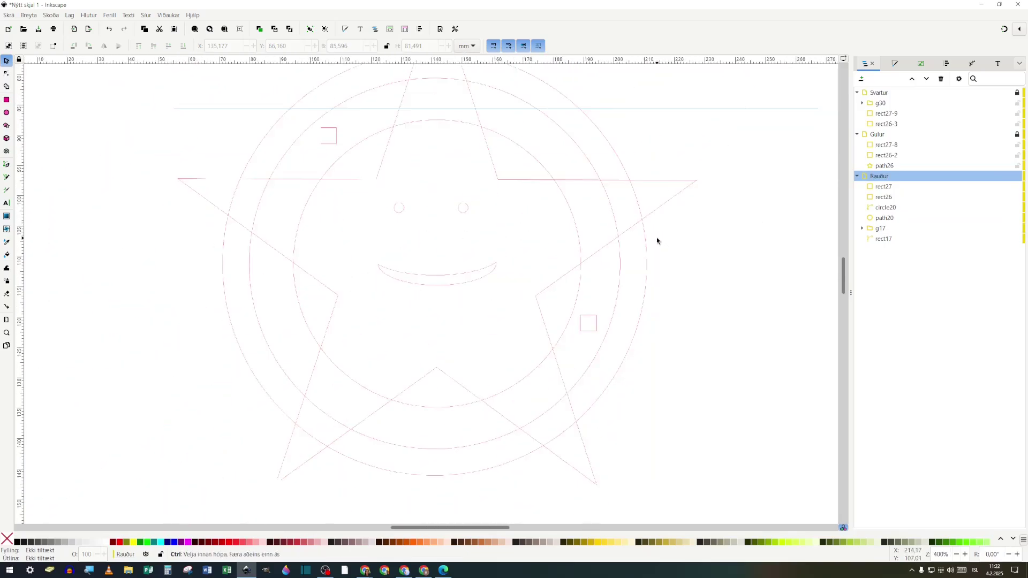
scroll(728, 249, "down", 1, "ctrl")
scroll(615, 261, "up", 1, "ctrl")
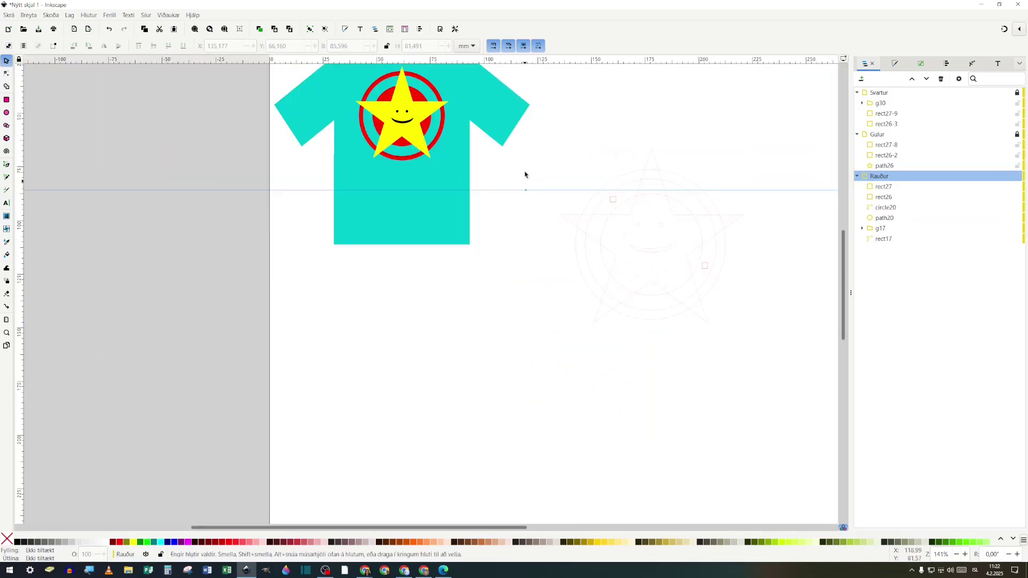
Copy the Rauður layer's circles and two registration squares from the large logo outline and paste them into a new document
left_click_drag(539, 135, 794, 387)
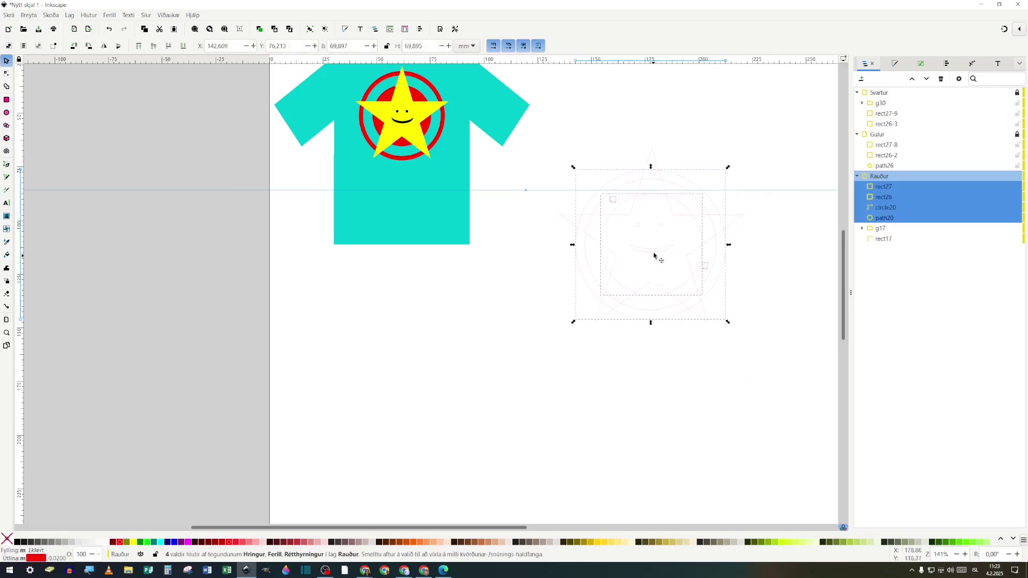
key("ctrl+c")
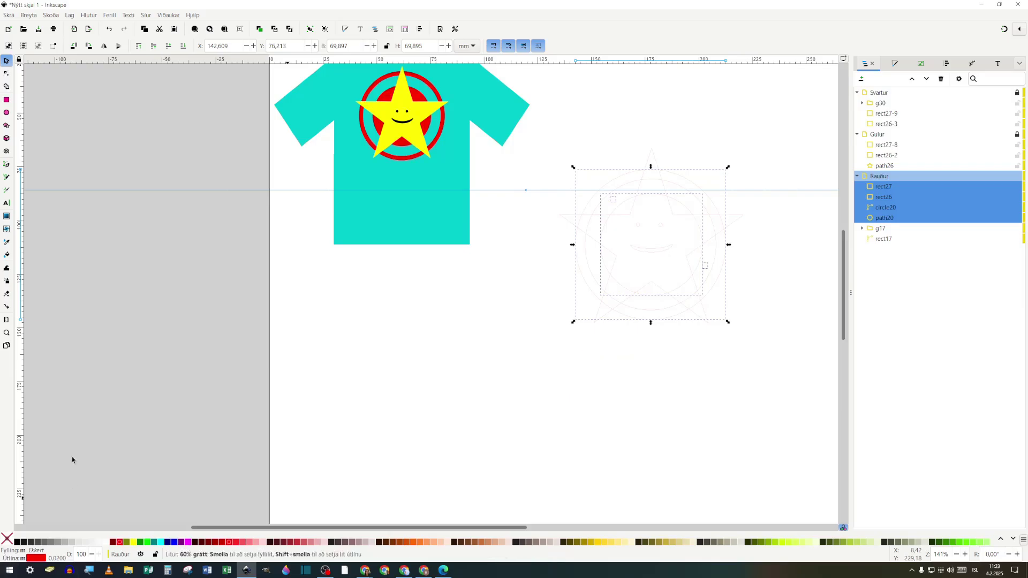
key("ctrl+n")
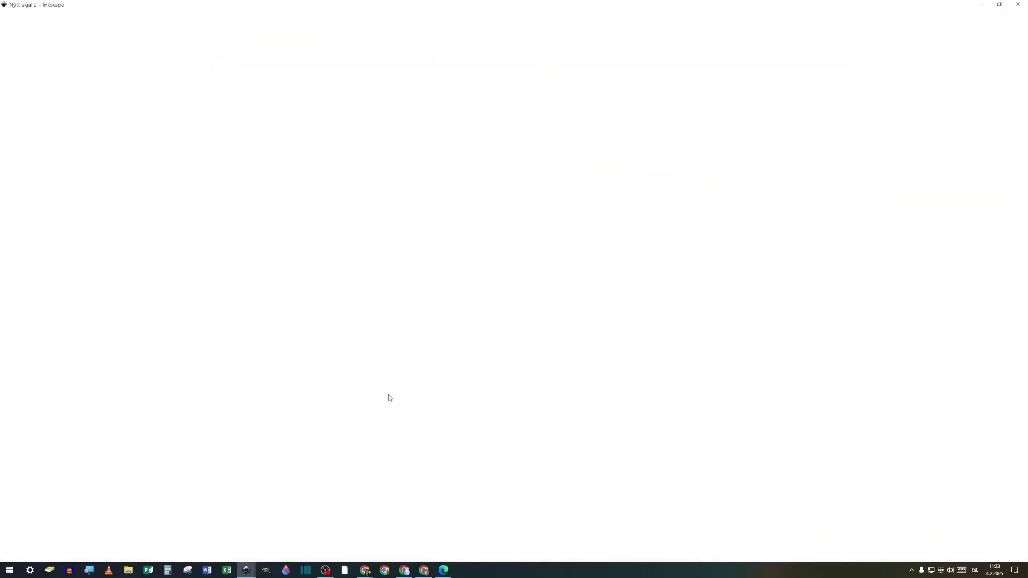
key("ctrl+alt+v")
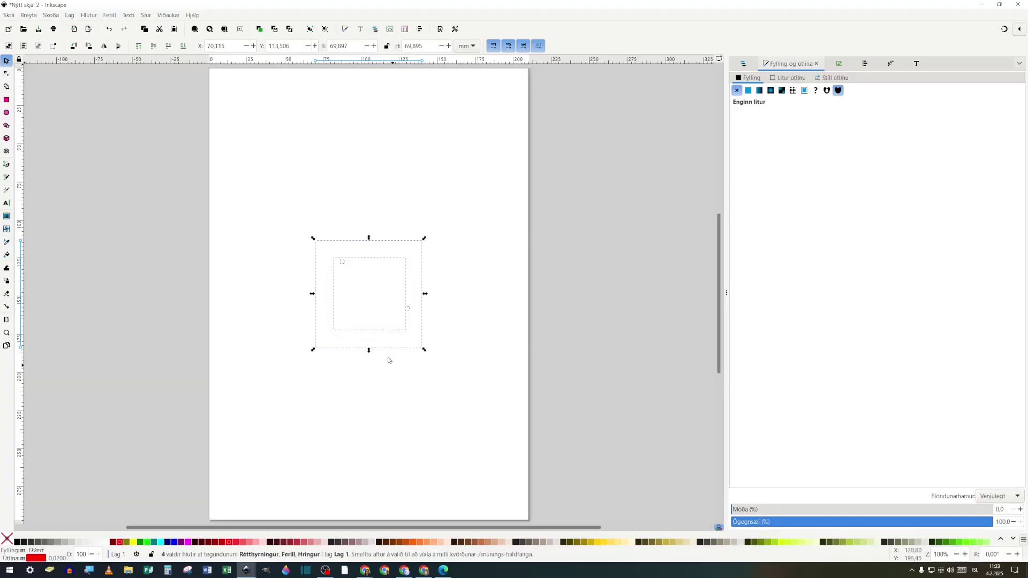
Resize the new document's page to fit the pasted circles and registration squares
left_click(9, 15)
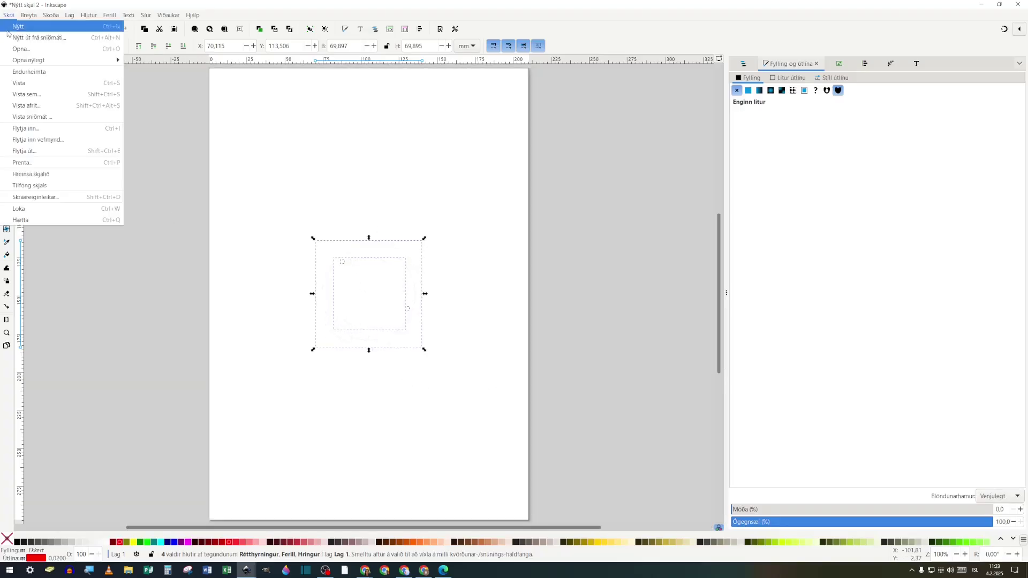
left_click(49, 197)
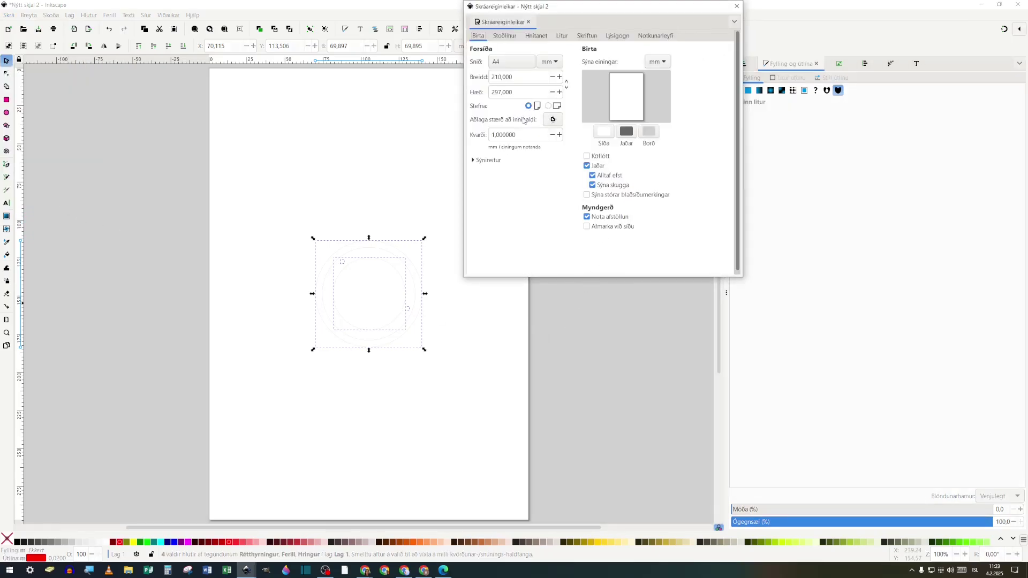
left_click(553, 119)
key("Escape")
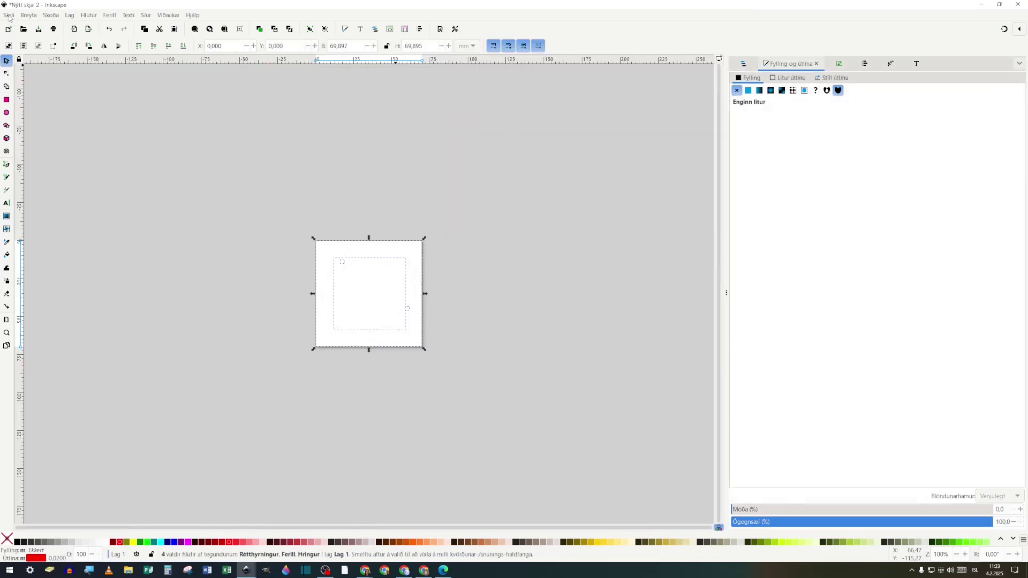
Save the resized document as a Portable Document Format file named Rauður with PDF version 1.5, and close that document
left_click(9, 15)
key("Escape")
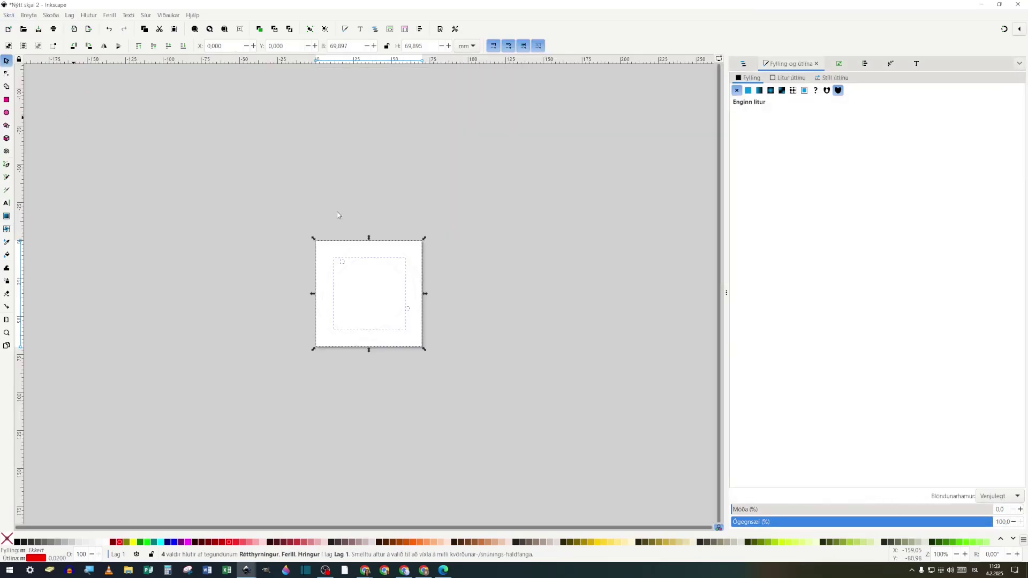
key("ctrl+shift+s")
left_click(396, 336)
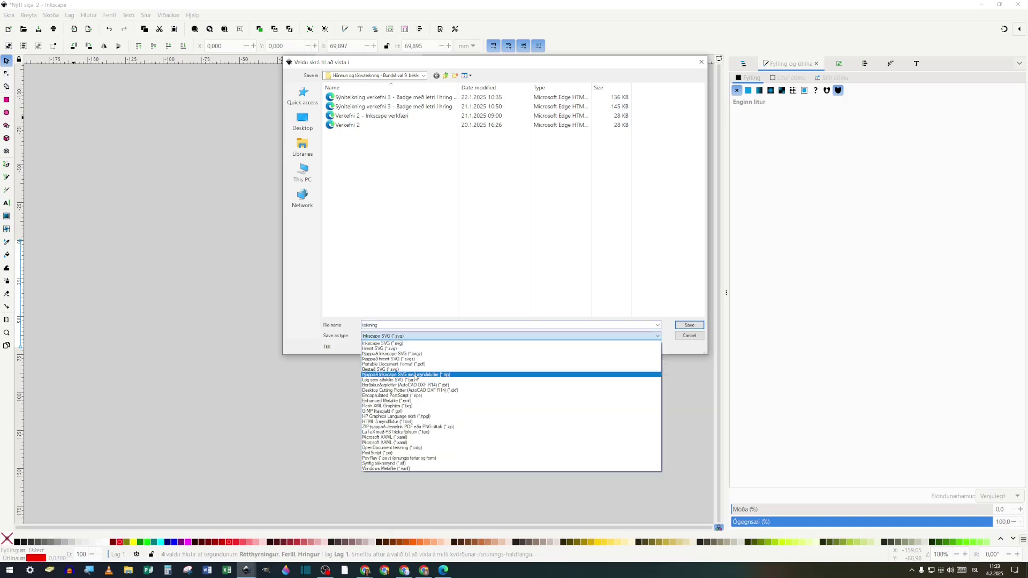
left_click(394, 364)
type("Rauður")
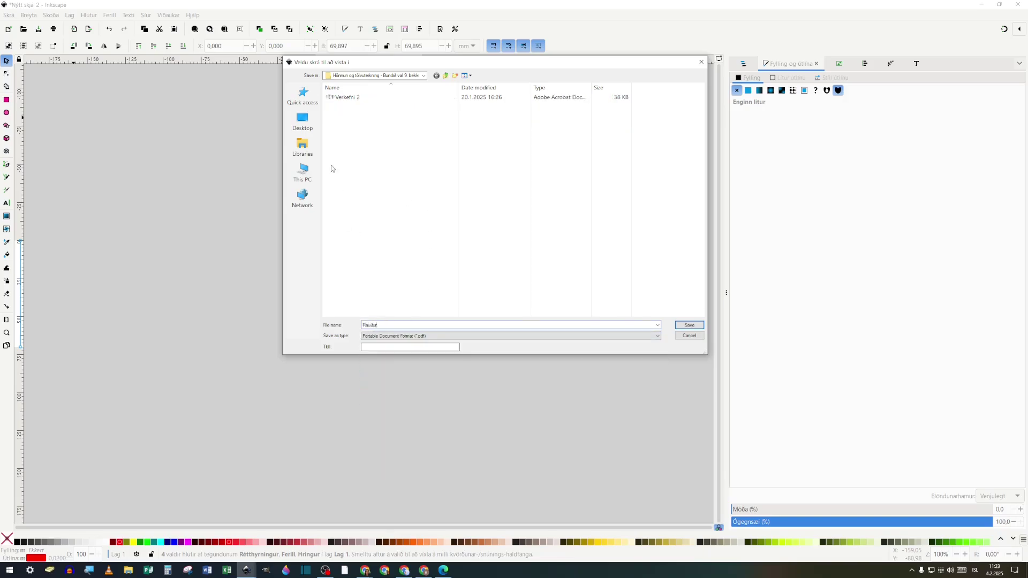
left_click(689, 325)
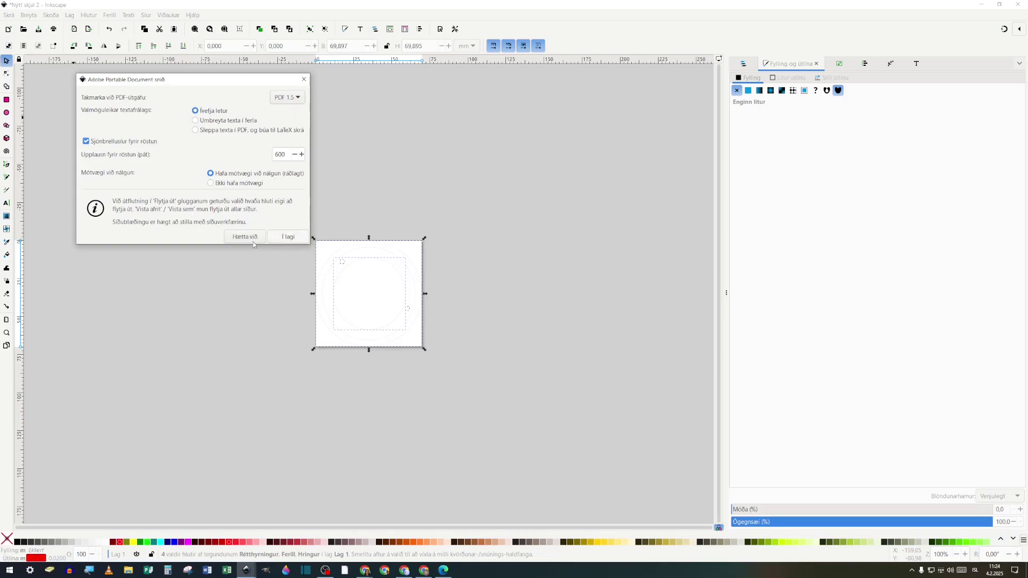
left_click(294, 239)
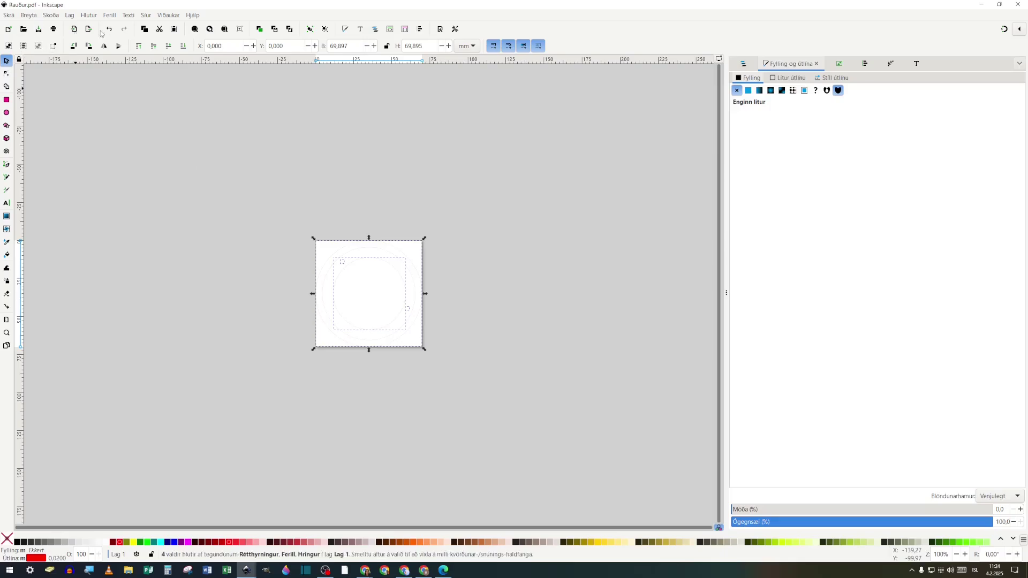
key("ctrl+w")
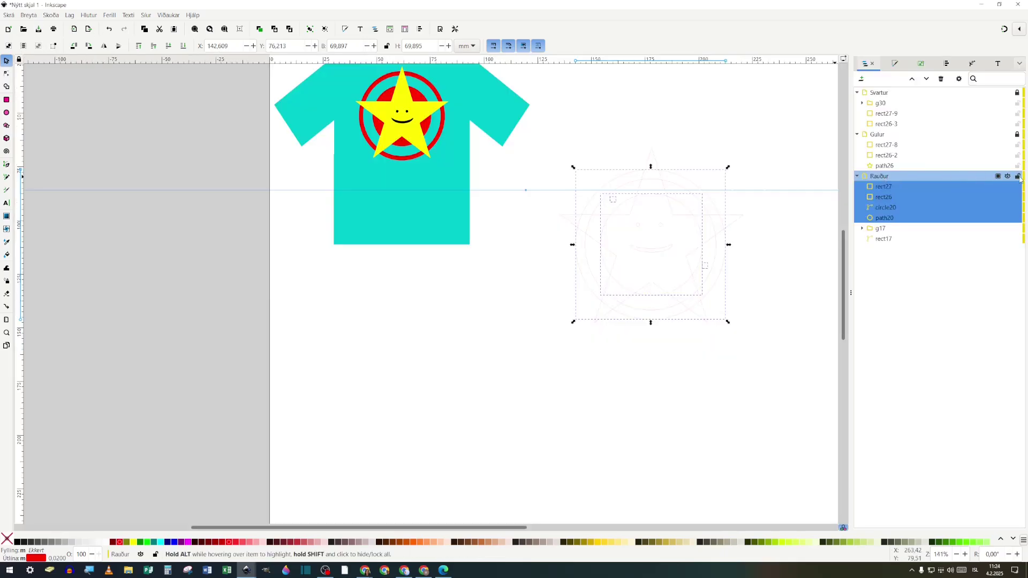
Lock the layer Rauður, unlock Gulur, and select the star outline and its two registration squares in Gulur
left_click(1018, 176)
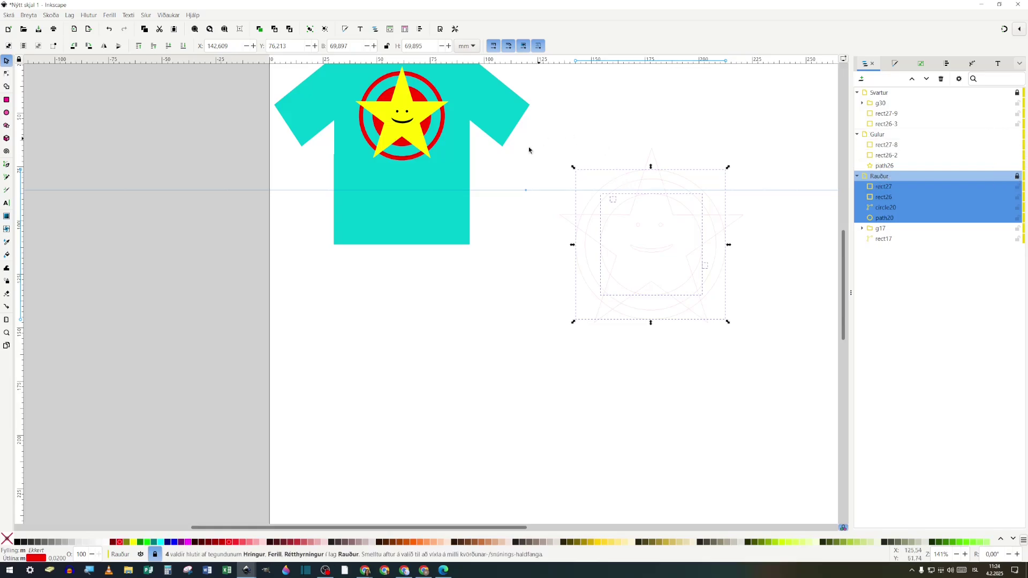
left_click_drag(534, 146, 769, 383)
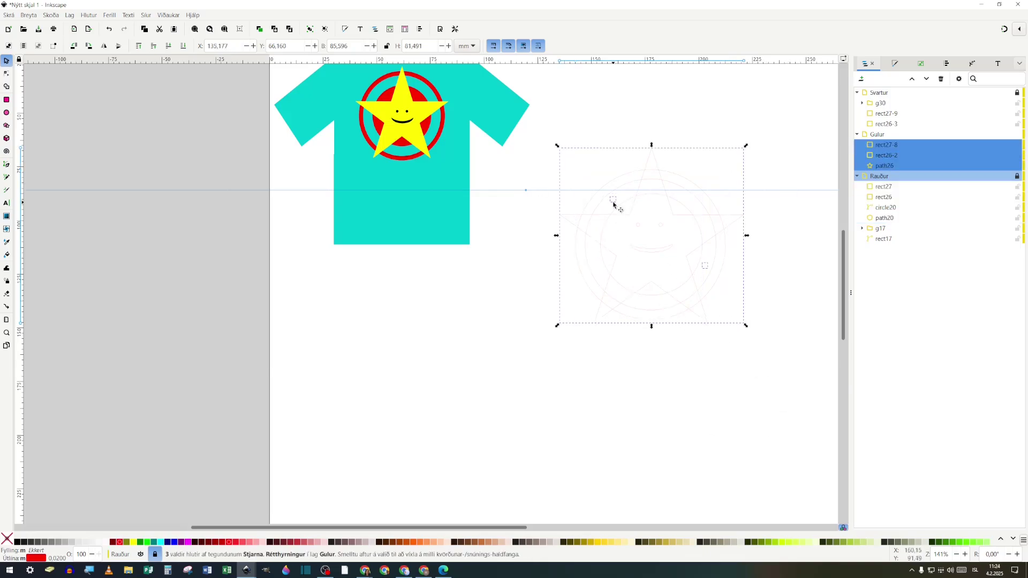